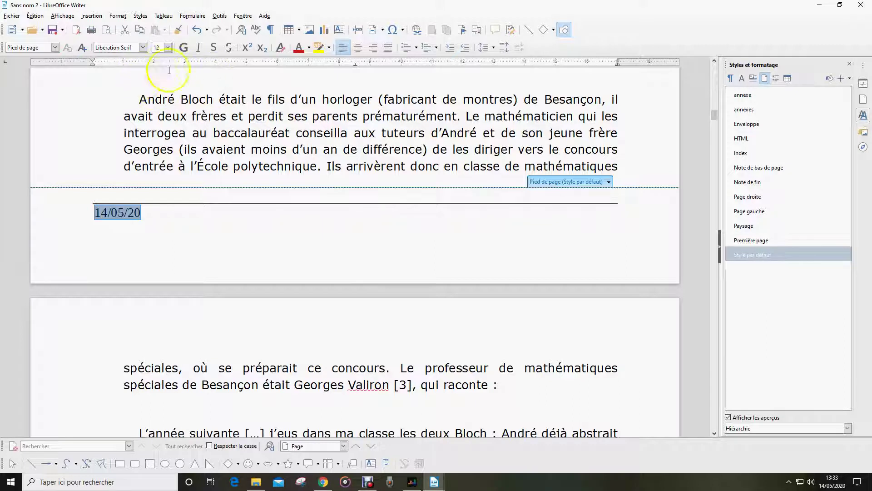
# Convert the selected date in the footer into a table, separating the text at tabs
pyautogui.click(164, 16)
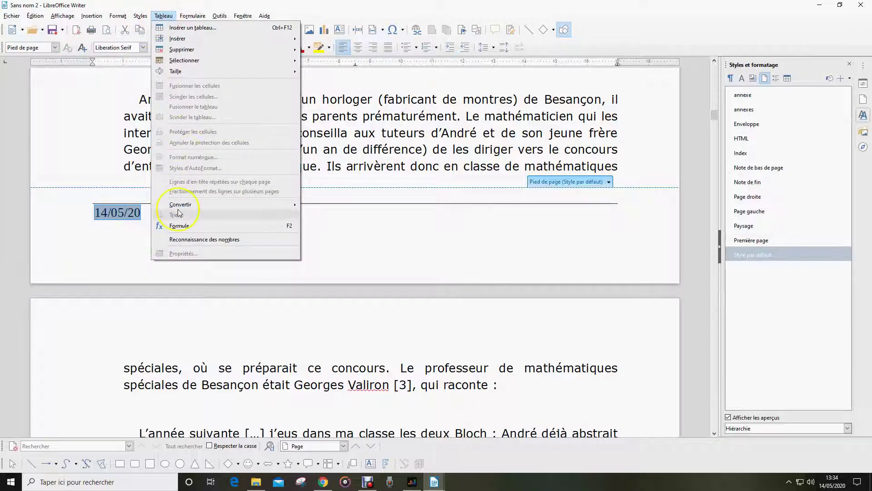
pyautogui.moveTo(181, 205)
pyautogui.click(328, 208)
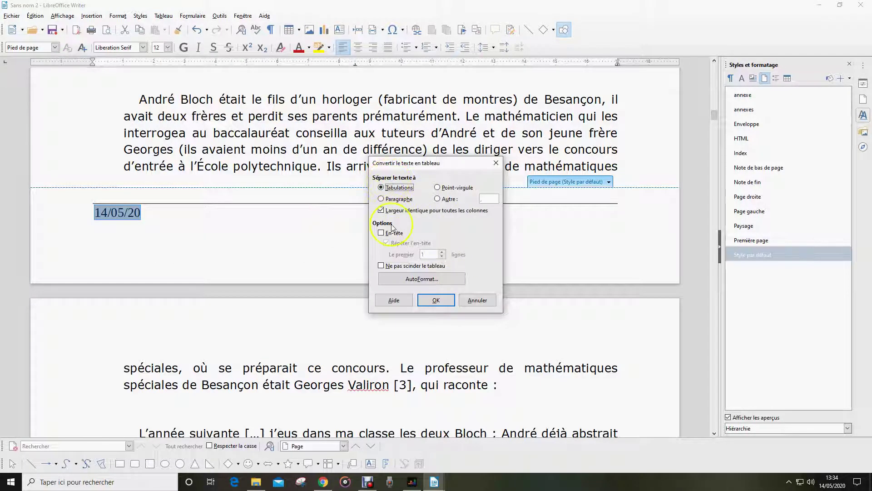
pyautogui.click(436, 299)
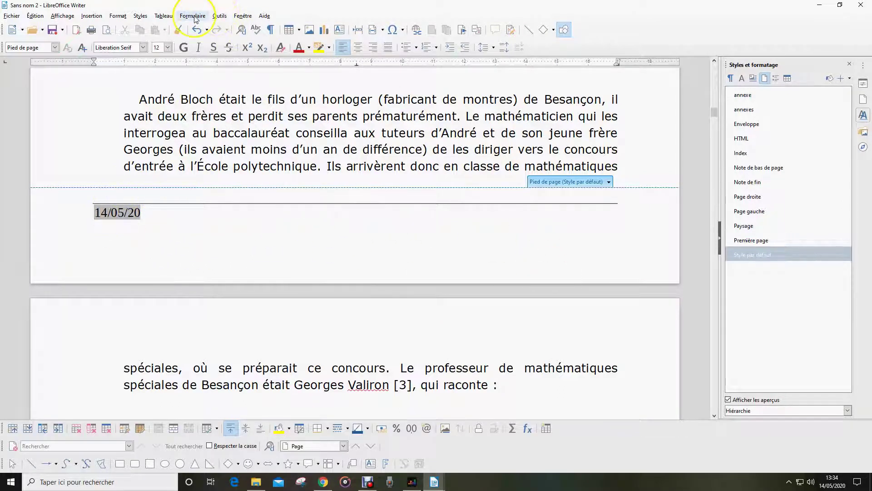
# Add two columns after the date column in the footer table
pyautogui.click(164, 16)
pyautogui.moveTo(187, 40)
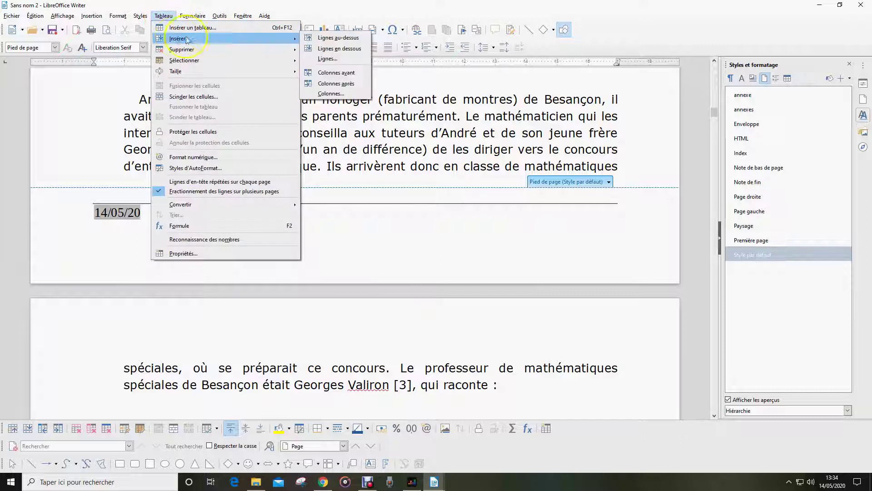
pyautogui.click(339, 84)
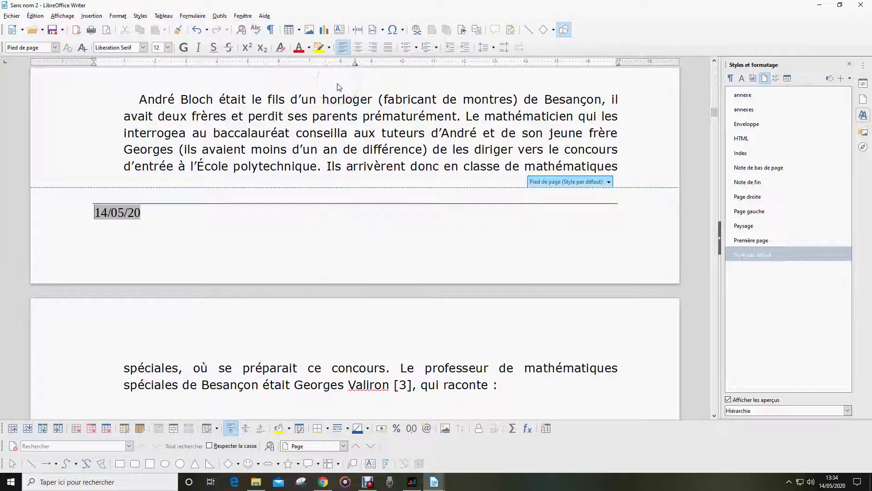
pyautogui.click(163, 16)
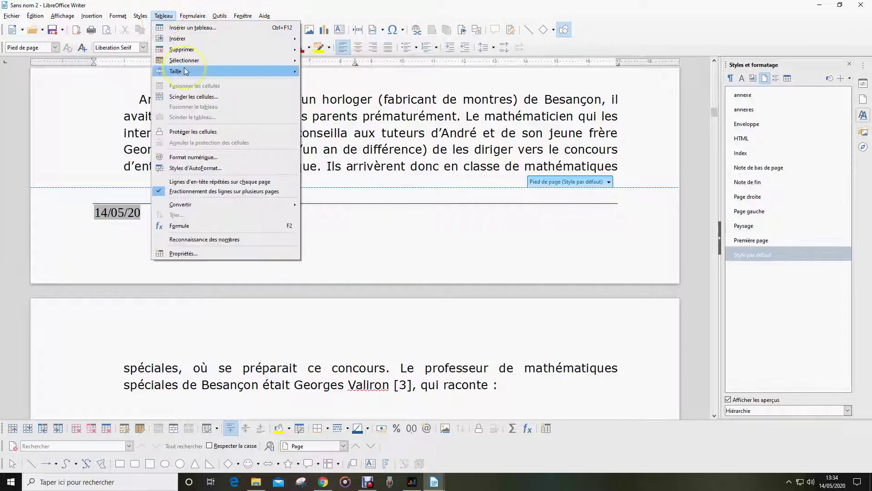
pyautogui.moveTo(268, 39)
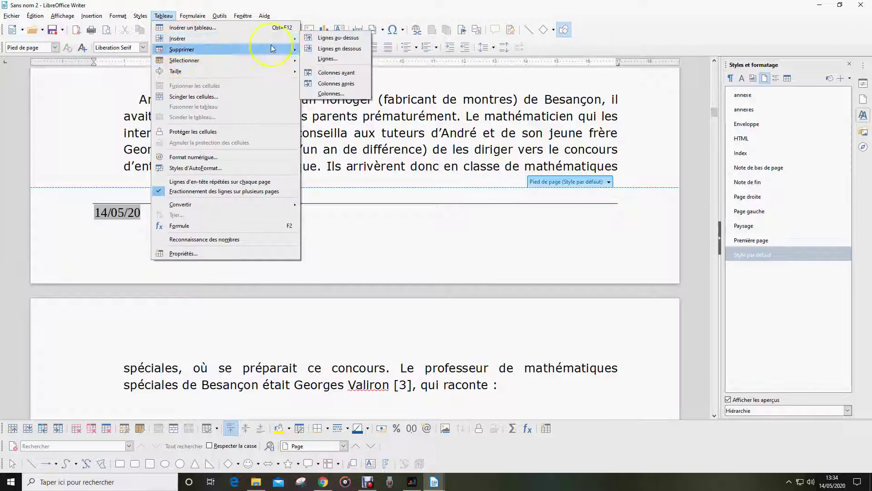
pyautogui.click(335, 87)
pyautogui.click(266, 211)
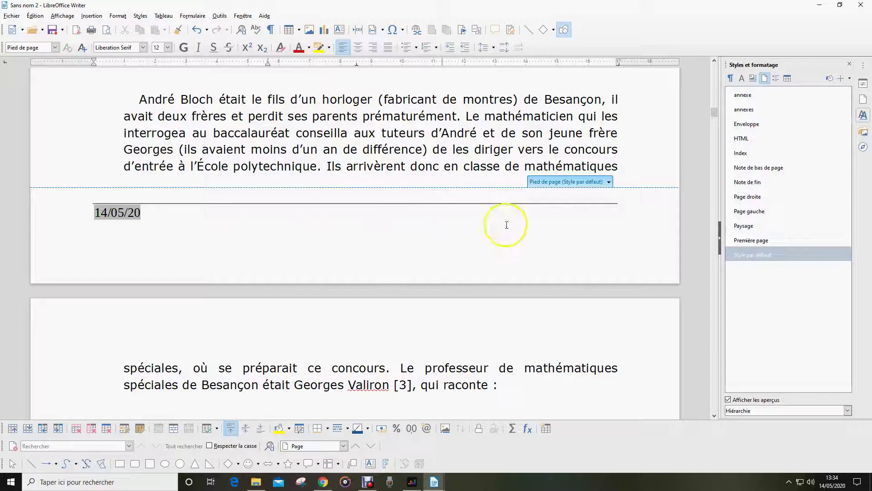
pyautogui.click(356, 216)
pyautogui.click(573, 212)
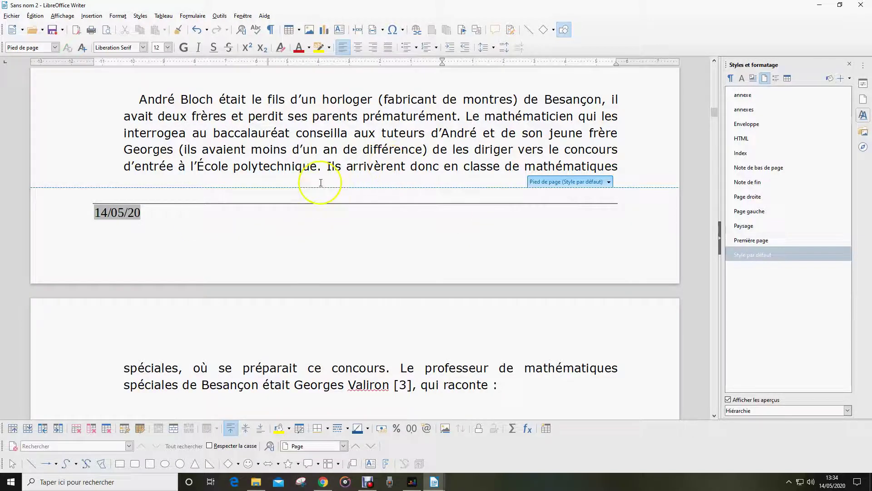
# Set the widths of the footer table's first and third columns to 3 cm in the table properties
pyautogui.click(164, 15)
pyautogui.click(201, 255)
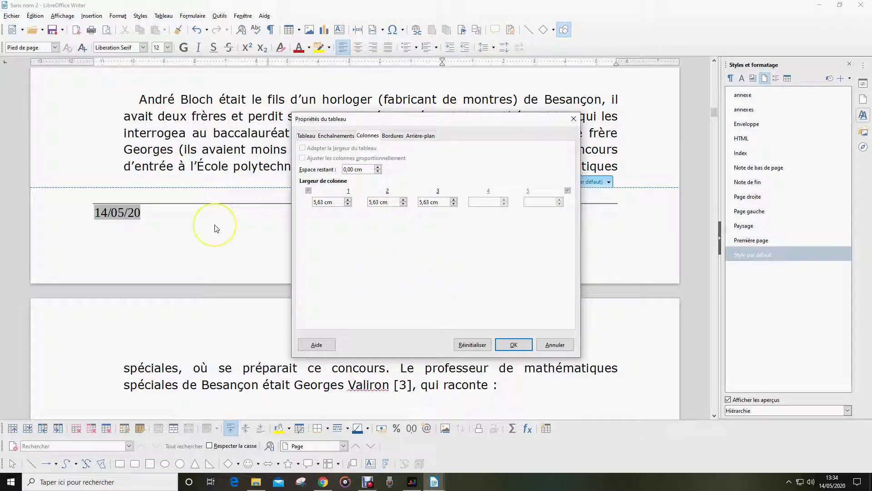
pyautogui.moveTo(451, 121); pyautogui.dragTo(608, 104)
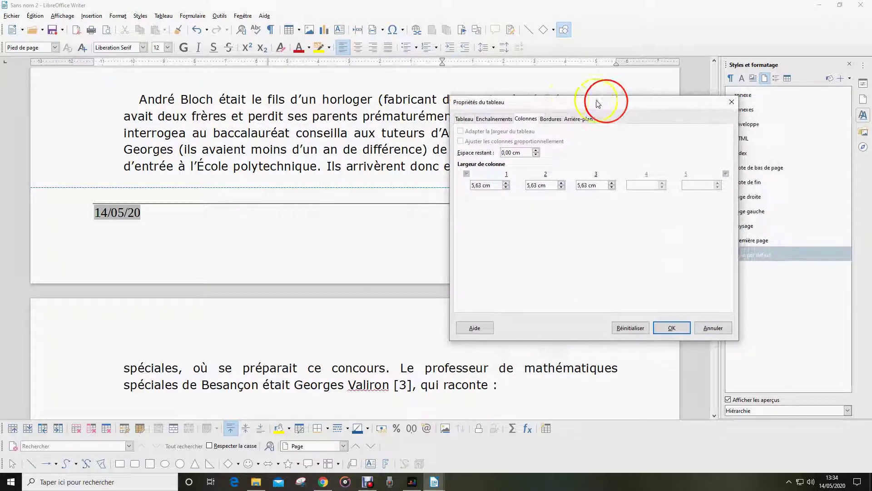
pyautogui.moveTo(480, 185); pyautogui.dragTo(460, 190)
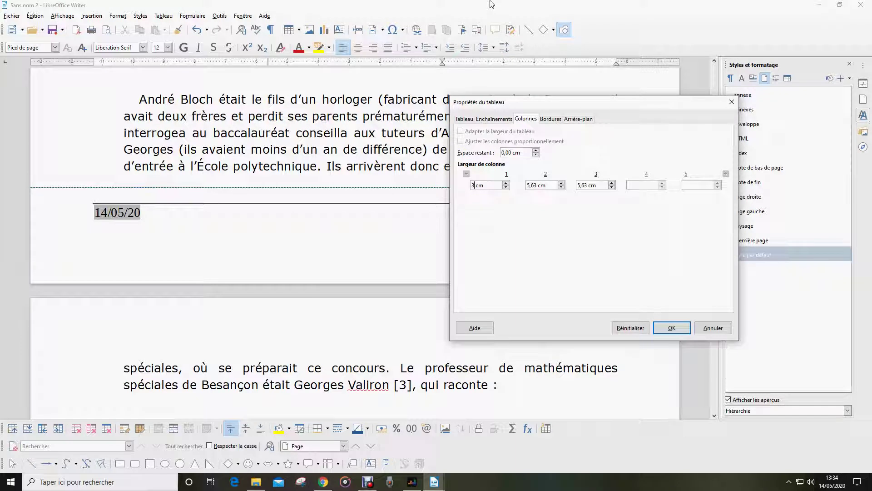
pyautogui.click(417, 38)
pyautogui.click(592, 185)
pyautogui.moveTo(587, 185); pyautogui.dragTo(555, 184)
pyautogui.click(672, 328)
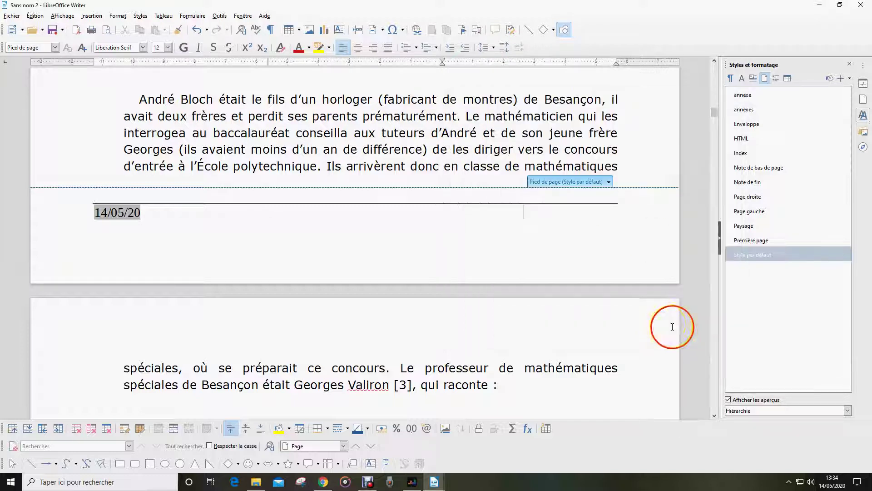
# Centre the paragraph in the middle cell of the footer table
pyautogui.click(214, 209)
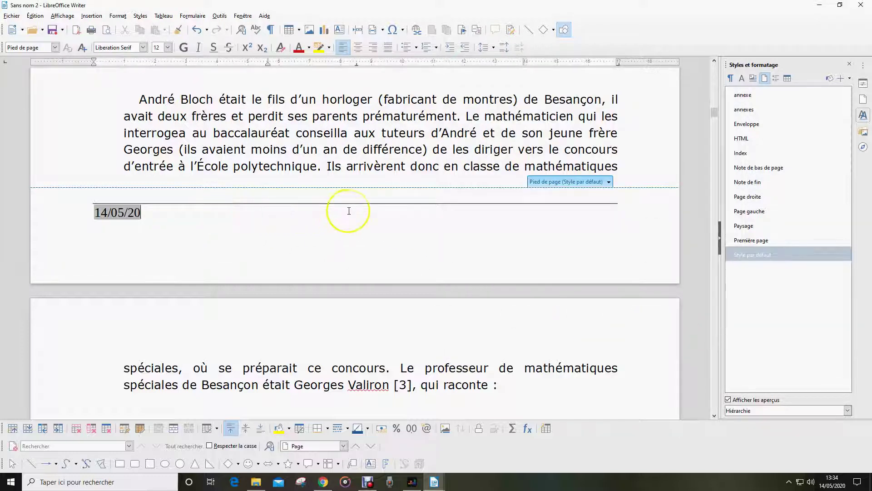
pyautogui.click(314, 195)
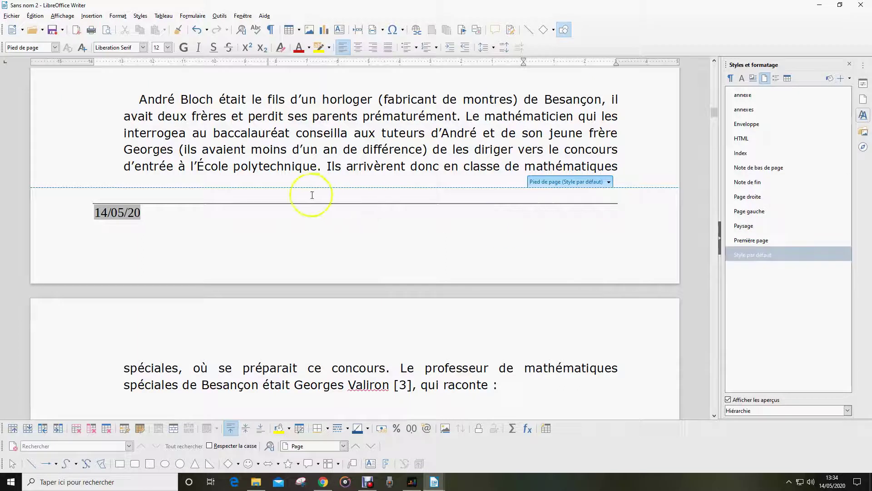
pyautogui.click(272, 211)
pyautogui.click(358, 47)
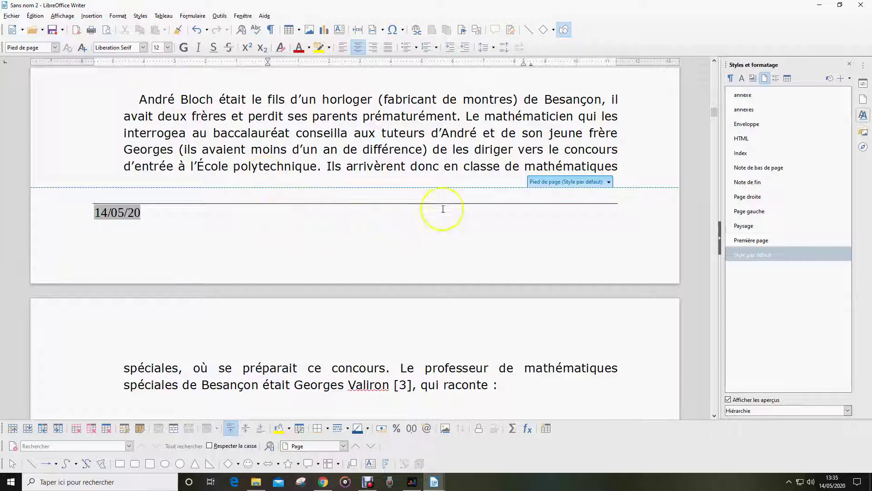
# Insert a chapter field showing the level 2 chapter name in the footer's middle cell
pyautogui.click(97, 17)
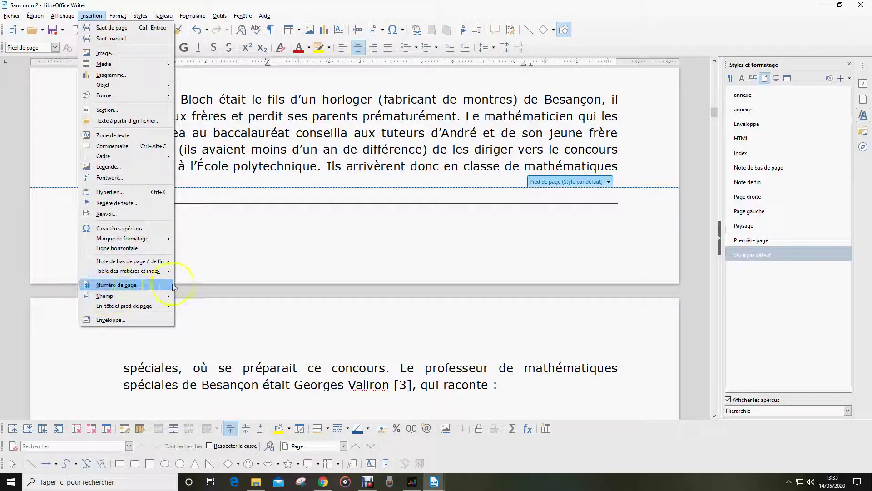
pyautogui.moveTo(172, 295)
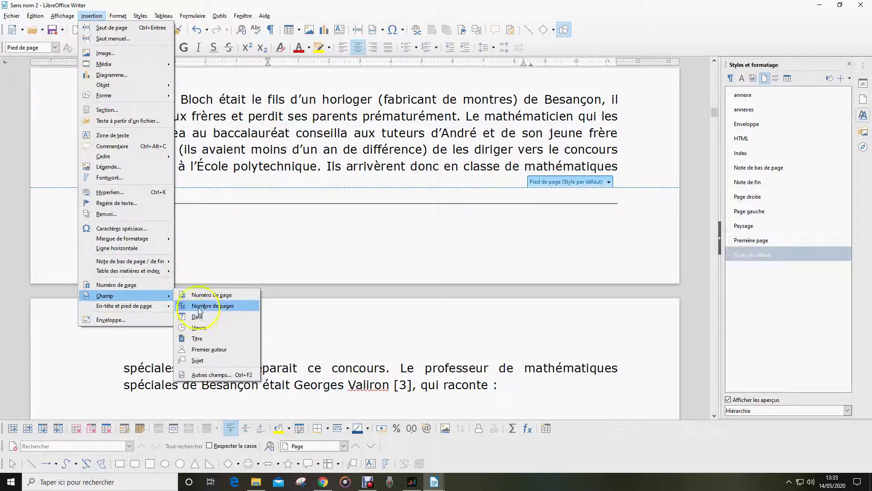
pyautogui.click(202, 374)
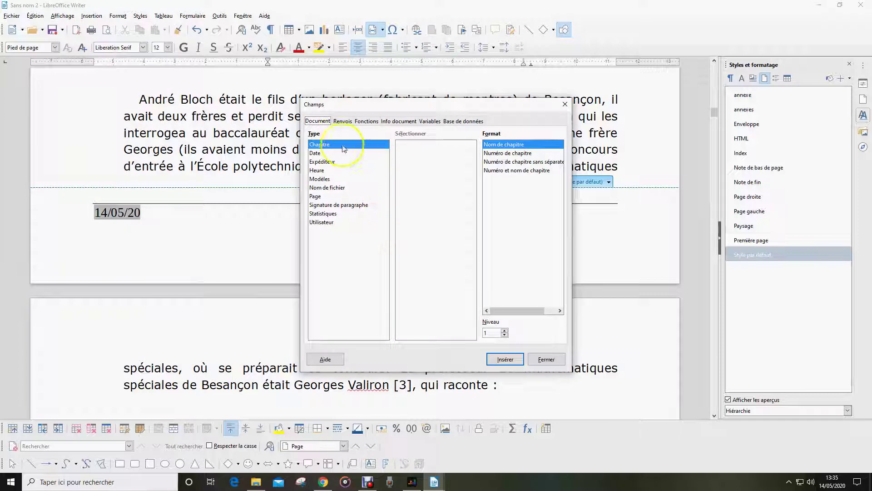
pyautogui.click(505, 331)
pyautogui.click(548, 359)
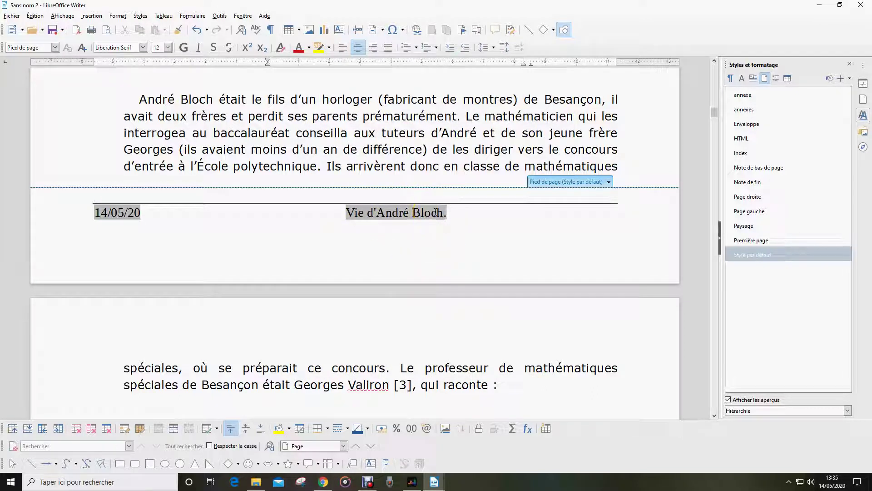
# Right-align the last cell of the footer table and insert a page number field in it
pyautogui.click(581, 210)
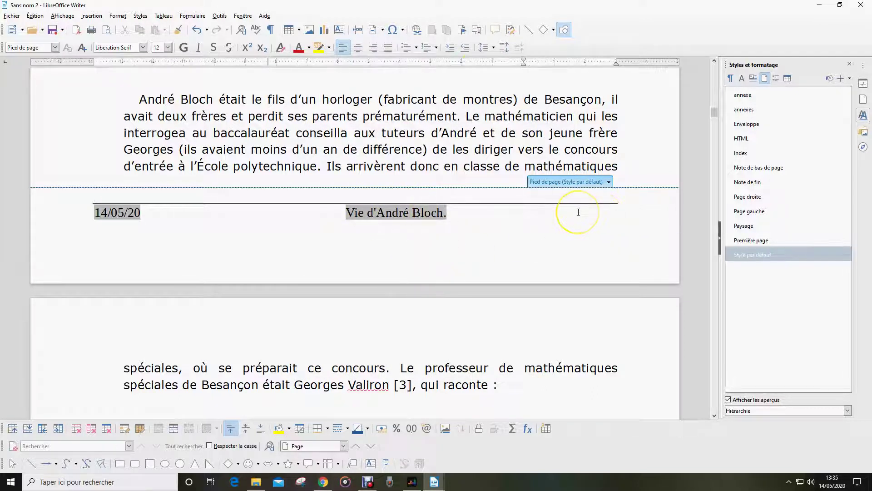
pyautogui.click(368, 53)
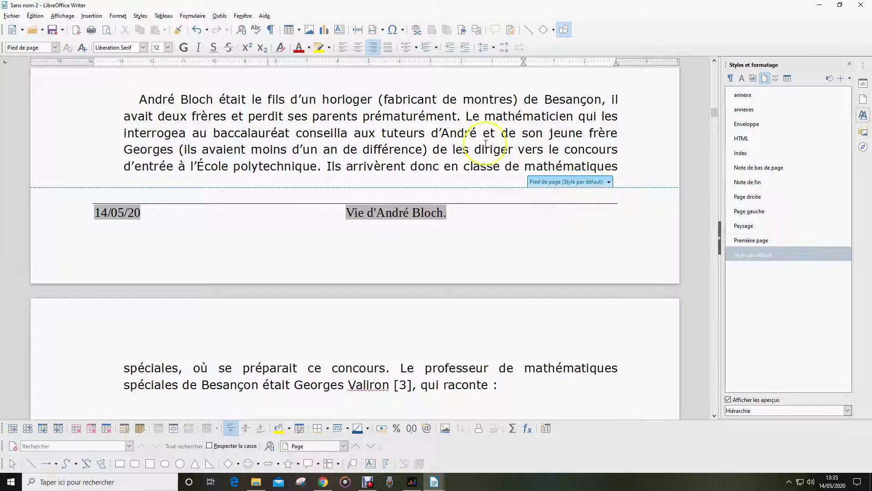
pyautogui.click(92, 16)
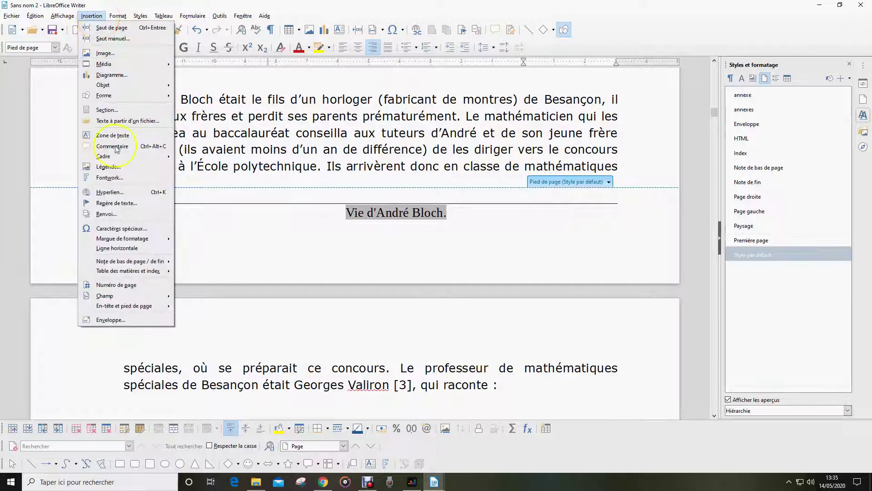
pyautogui.moveTo(140, 297)
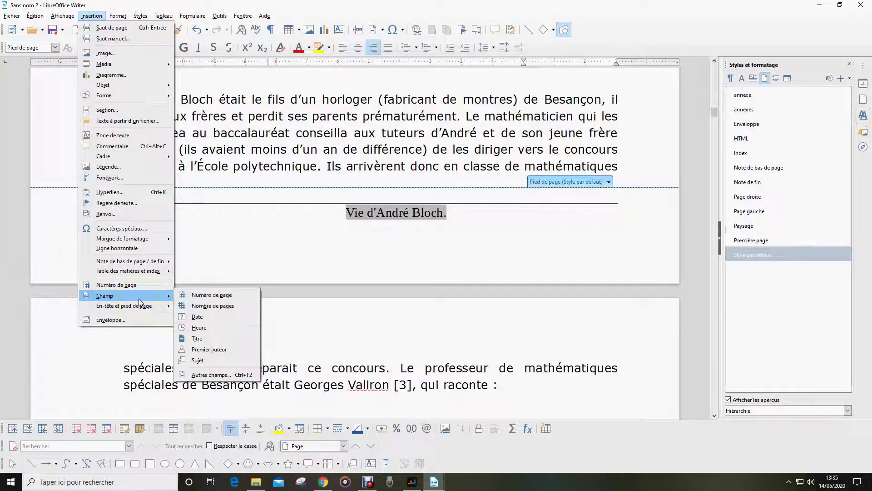
pyautogui.click(212, 299)
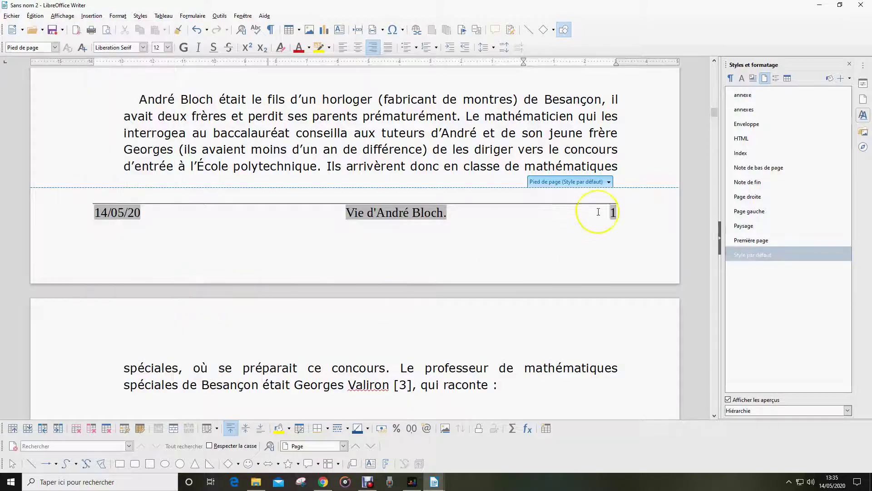
# Insert a page break before the heading "Comment illustrer cet article ?" on page 4
pyautogui.scroll(-15, 612, 212)
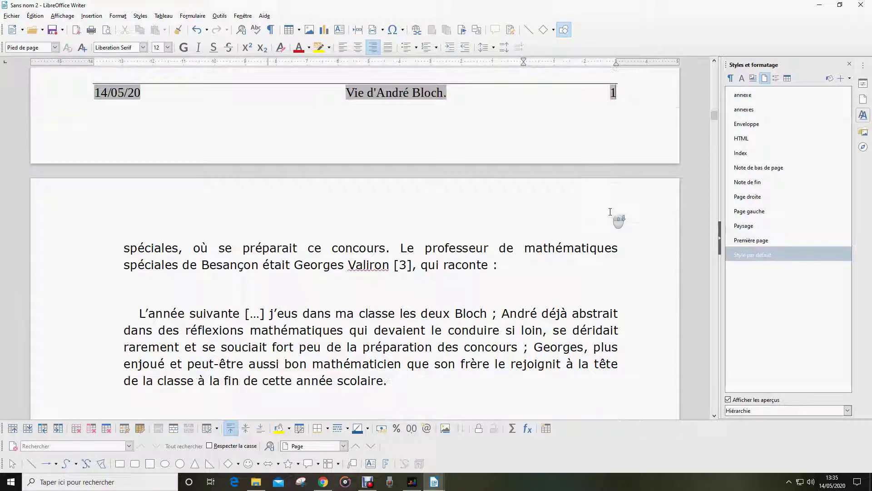
pyautogui.scroll(-4, 611, 212)
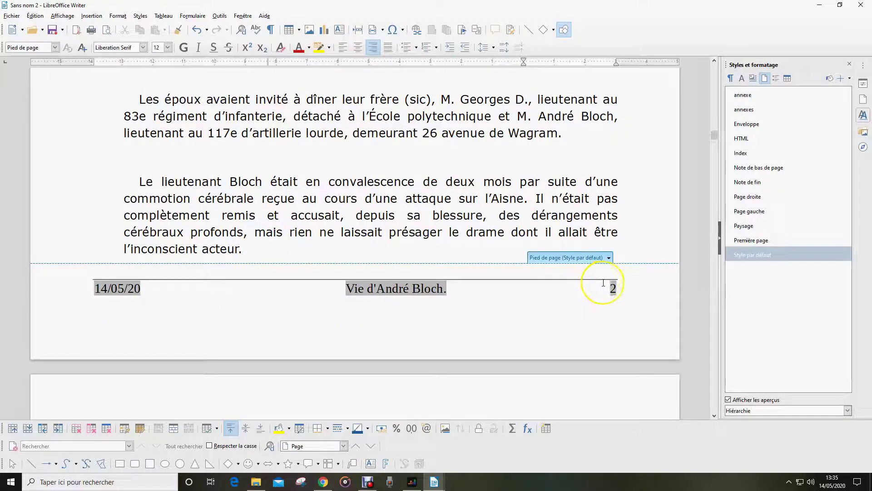
pyautogui.scroll(-10, 603, 283)
pyautogui.scroll(-7, 603, 282)
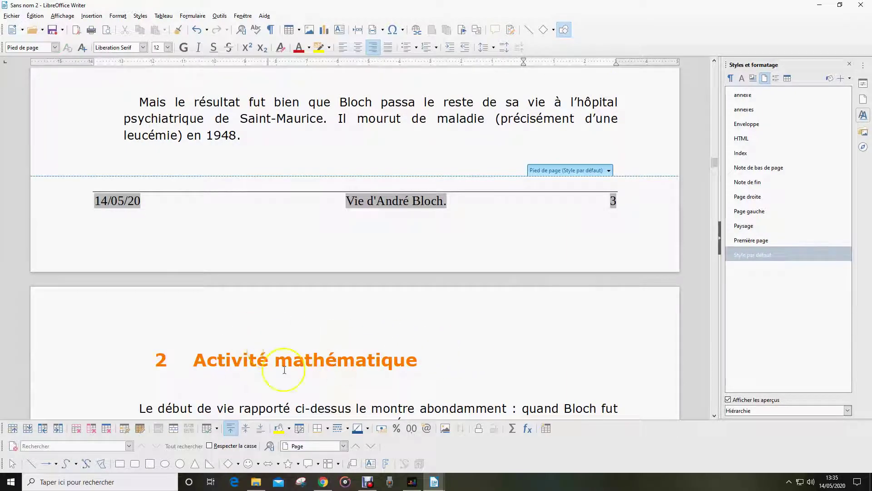
pyautogui.scroll(-10, 297, 353)
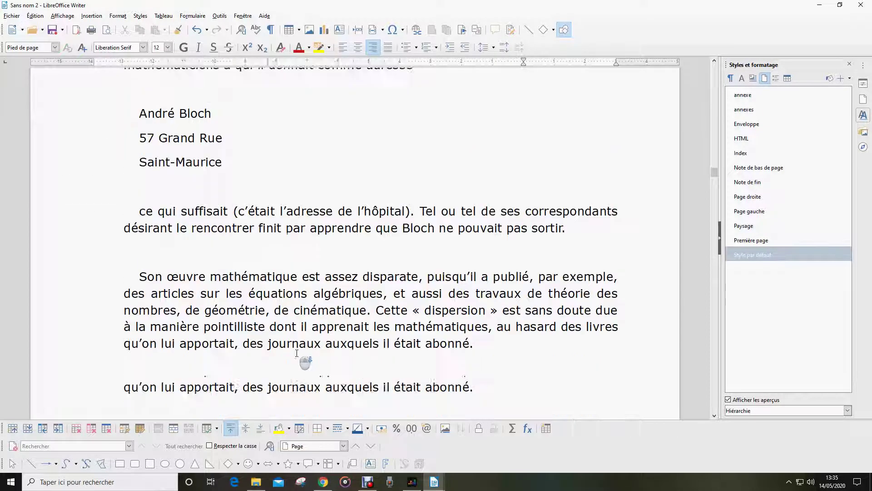
pyautogui.scroll(-10, 297, 353)
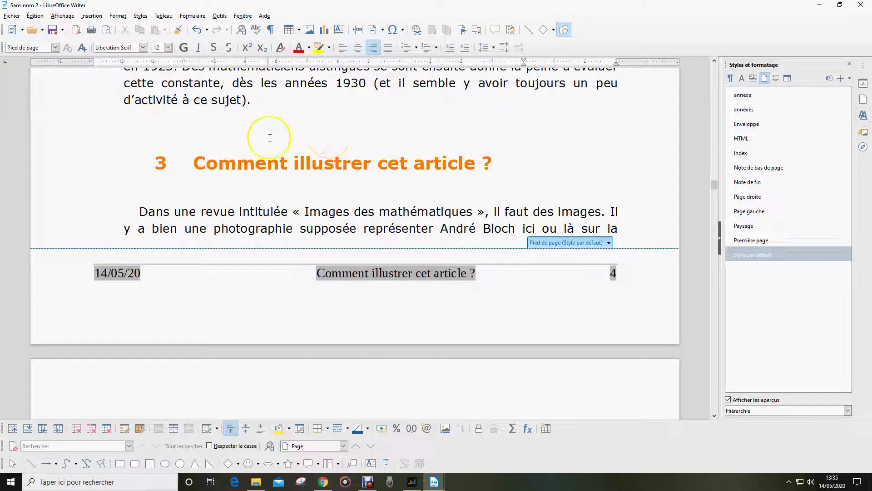
pyautogui.click(187, 157)
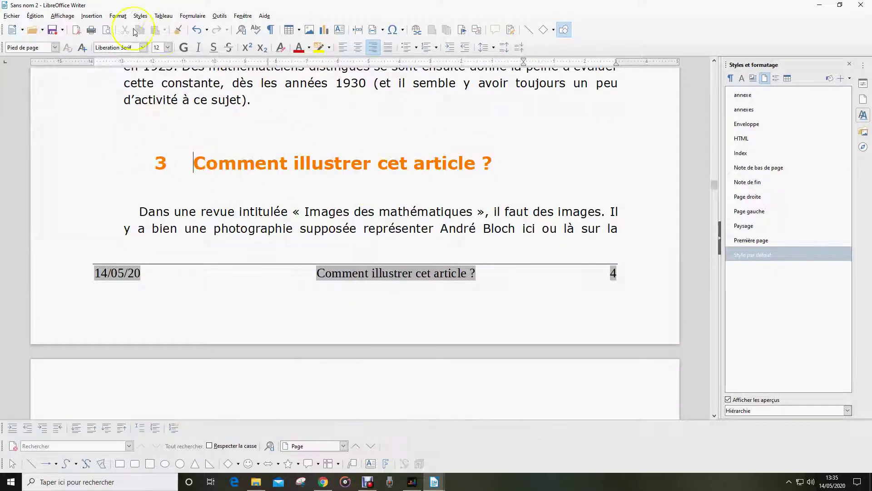
pyautogui.click(91, 16)
pyautogui.click(111, 28)
# Apply the Corps de texte style to the empty paragraph left at the end of page 4
pyautogui.scroll(3, 399, 224)
pyautogui.click(290, 124)
pyautogui.scroll(3, 353, 159)
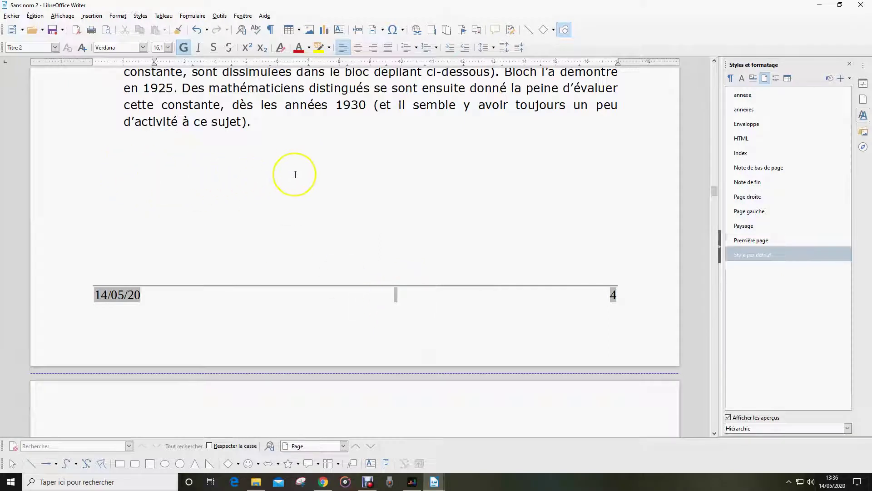
pyautogui.click(55, 48)
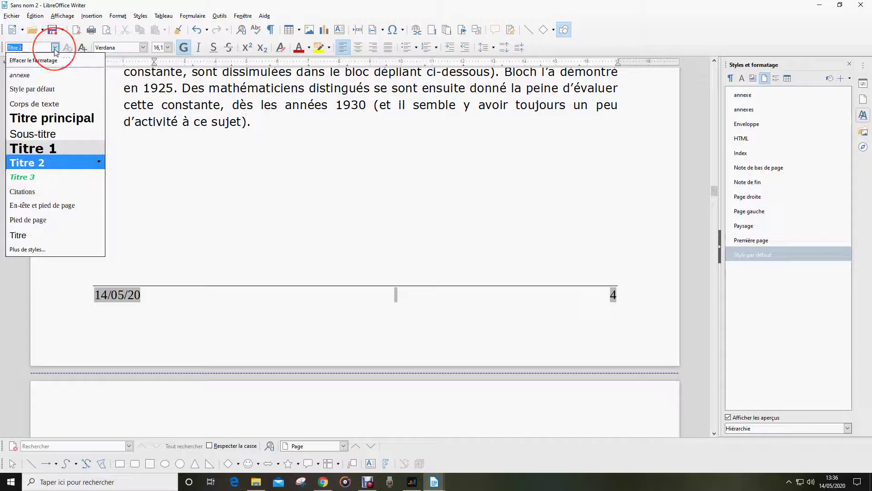
pyautogui.click(37, 104)
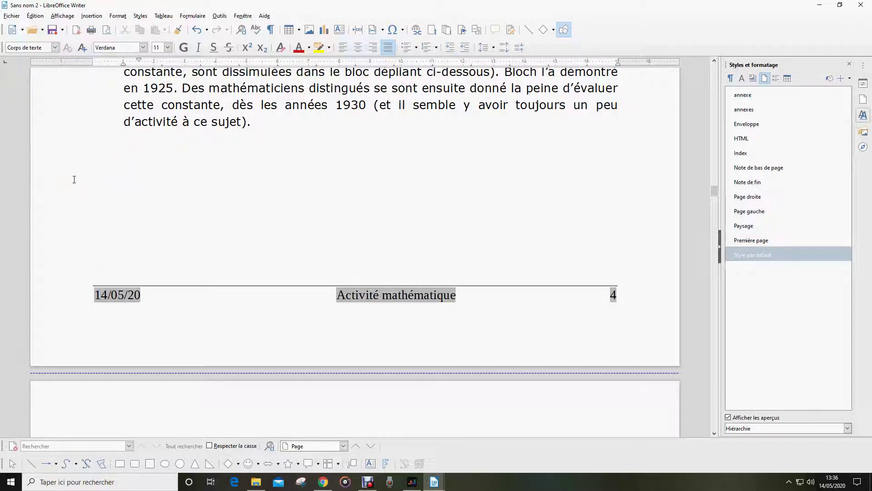
# Check the footers on the following pages as far as the ANNEXE 1 page
pyautogui.scroll(-15, 74, 180)
pyautogui.scroll(-15, 74, 179)
pyautogui.scroll(-5, 74, 179)
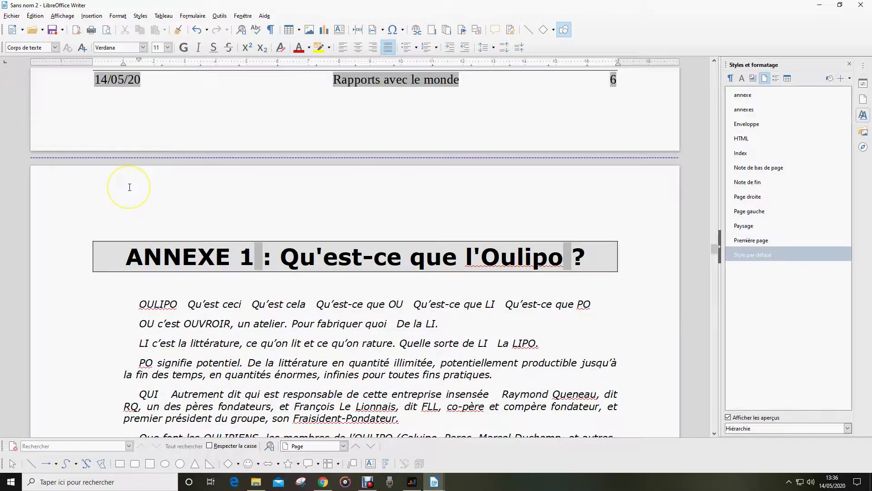
# Set the page break before the ANNEXE 1 heading to use the annexe page style with page numbering starting at 1
pyautogui.scroll(-15, 130, 187)
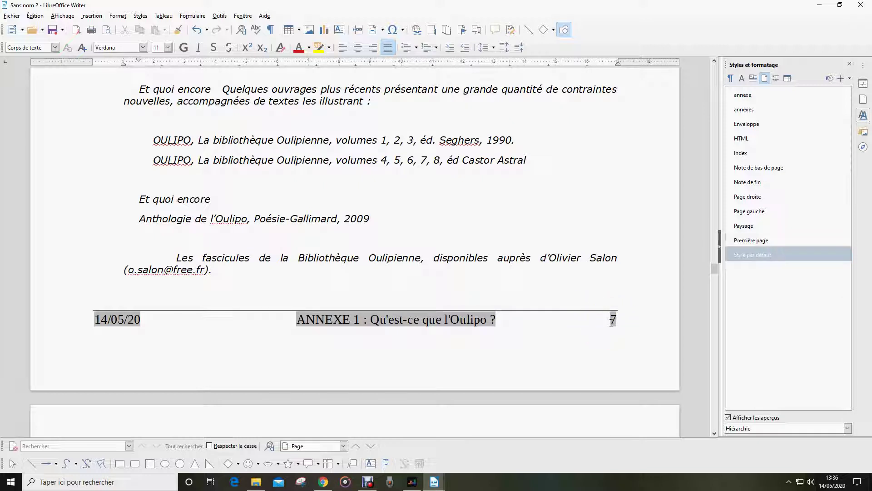
pyautogui.scroll(15, 612, 320)
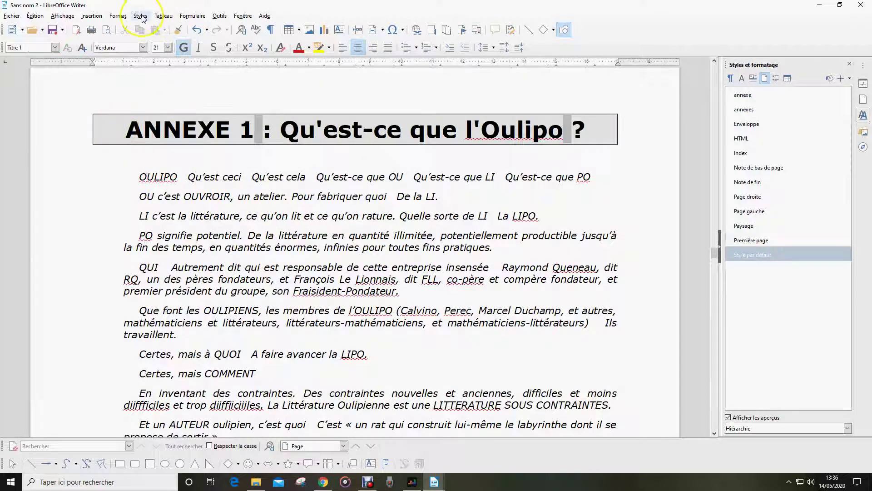
pyautogui.click(118, 15)
pyautogui.click(138, 123)
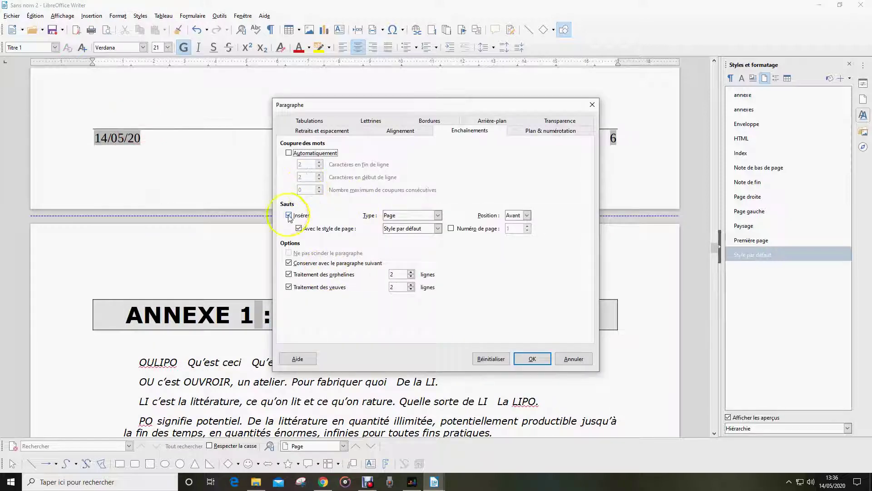
pyautogui.click(438, 228)
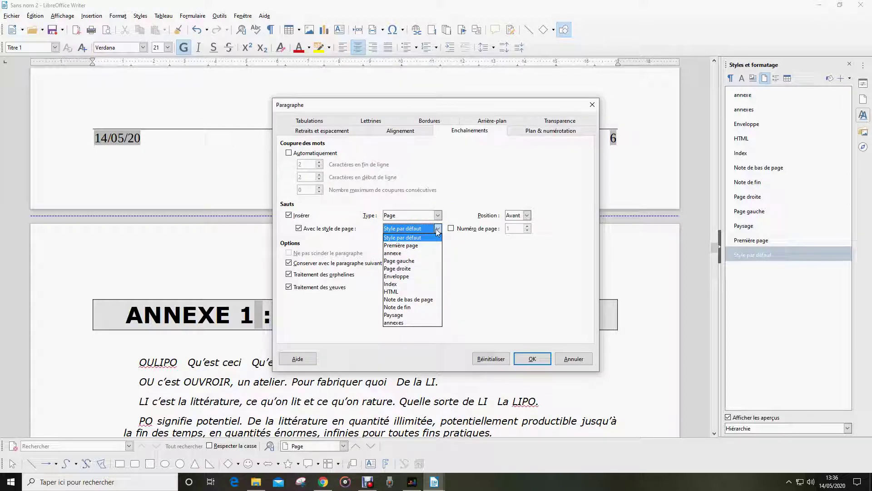
pyautogui.click(409, 253)
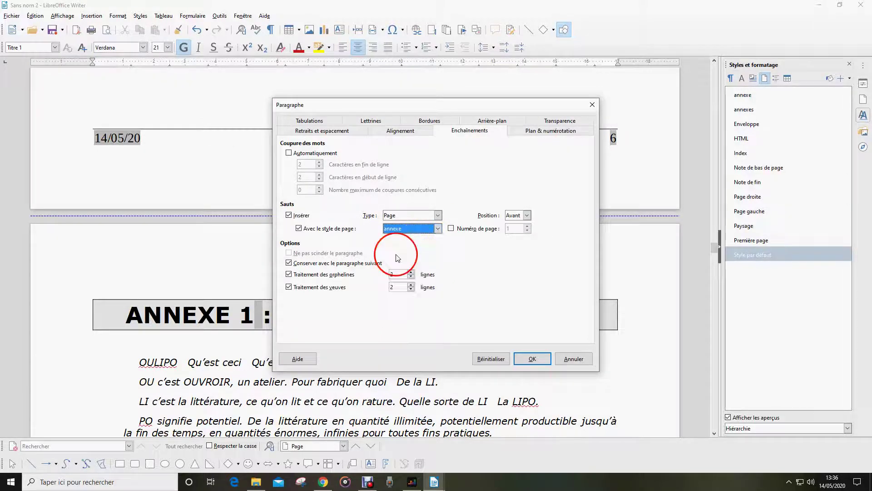
pyautogui.click(451, 229)
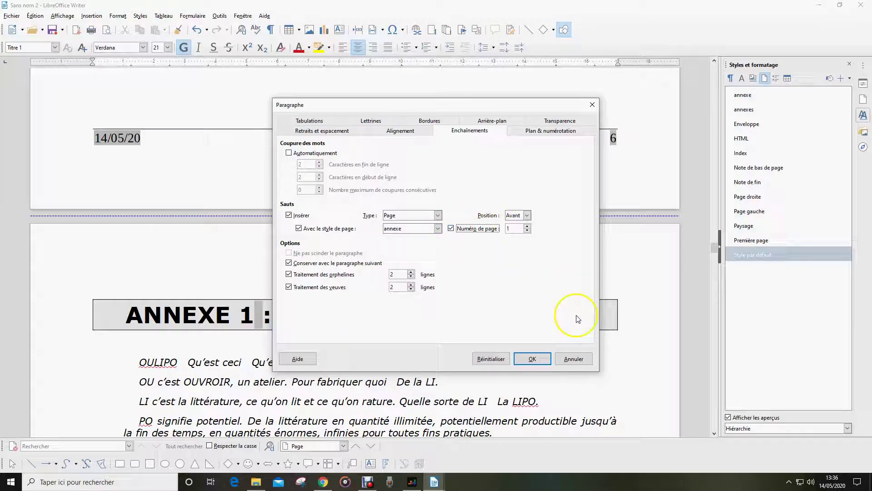
pyautogui.click(533, 358)
# Insert a page number field in Romain (i ii iii) format in the last cell of the annexe footer
pyautogui.scroll(-15, 534, 359)
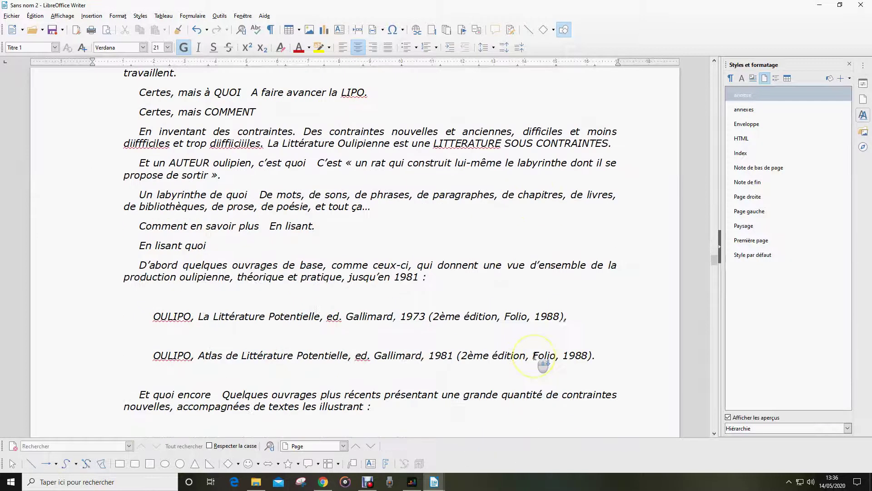
pyautogui.click(631, 254)
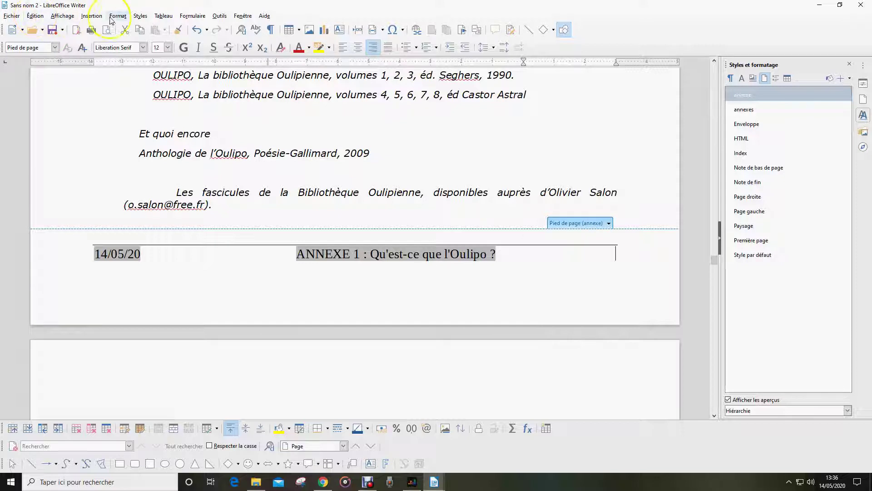
pyautogui.click(91, 16)
pyautogui.moveTo(107, 296)
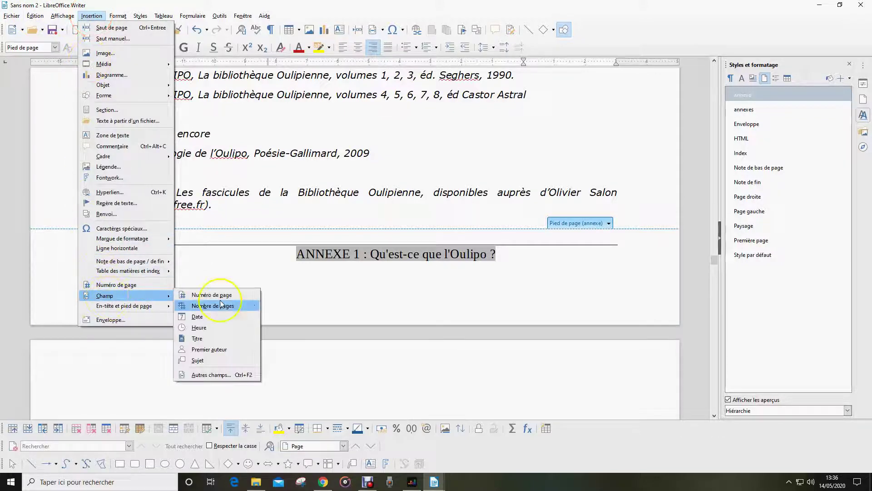
pyautogui.click(206, 375)
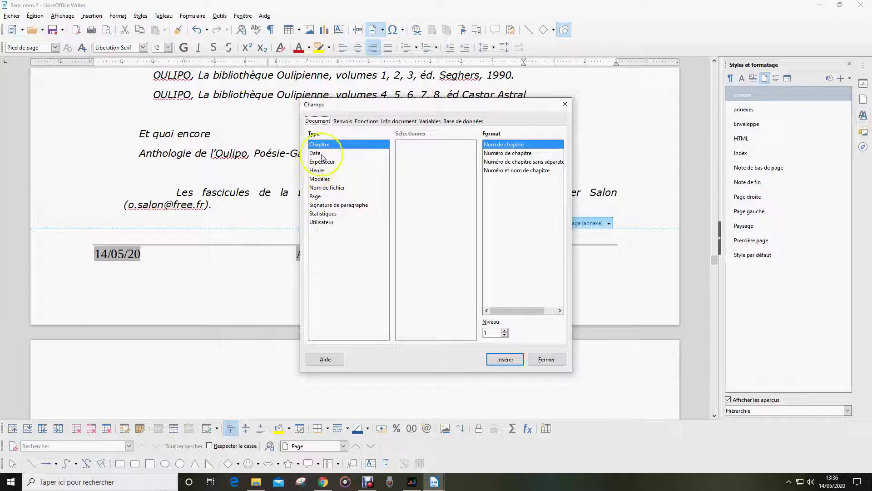
pyautogui.click(316, 197)
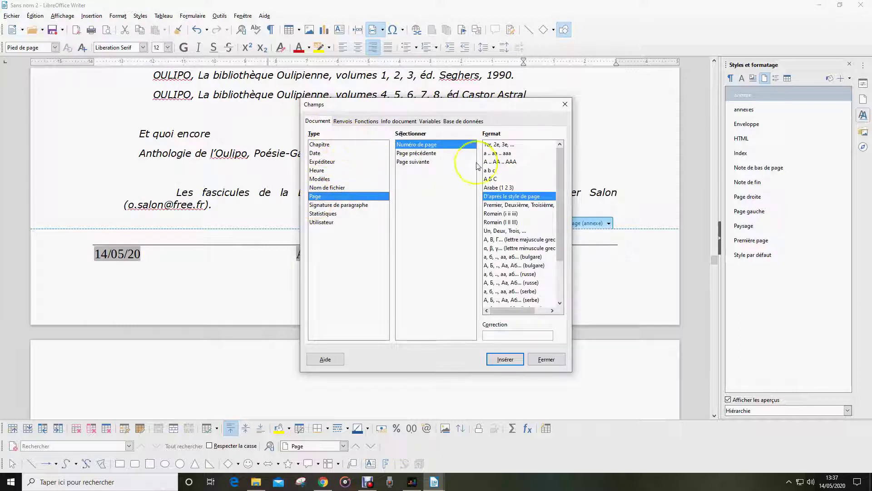
pyautogui.click(501, 214)
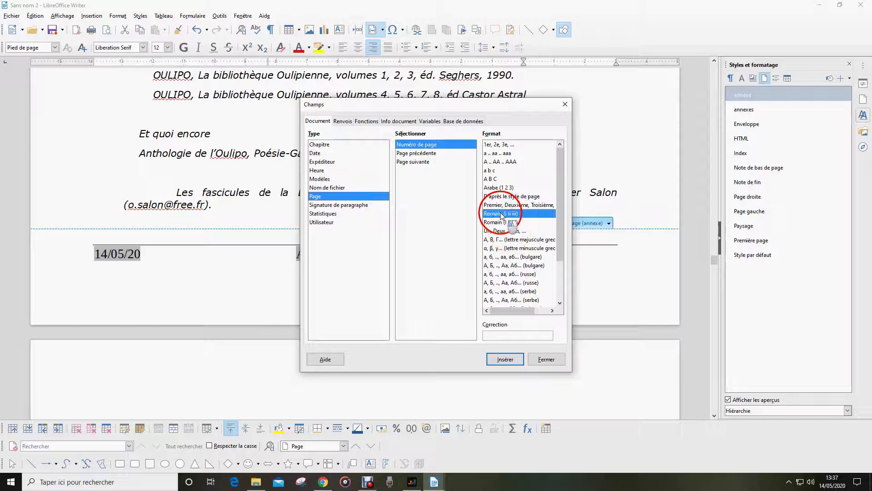
pyautogui.click(505, 359)
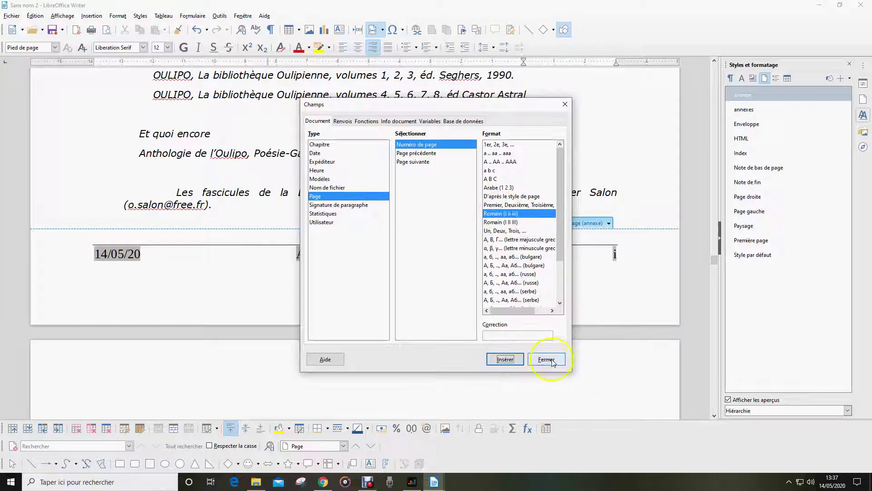
pyautogui.click(547, 360)
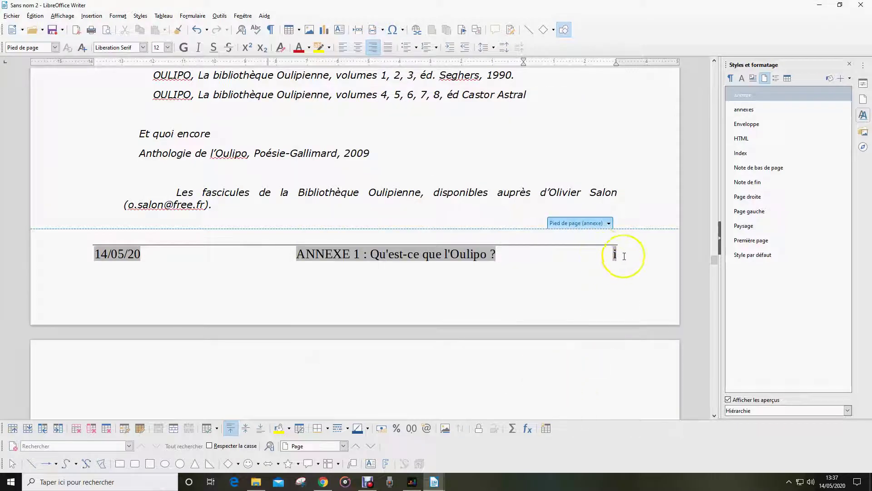
# Examine the chapter titles and Roman page numbers in the footers of the annexe pages up to VOLUME VI
pyautogui.scroll(-5, 577, 259)
pyautogui.scroll(-15, 575, 261)
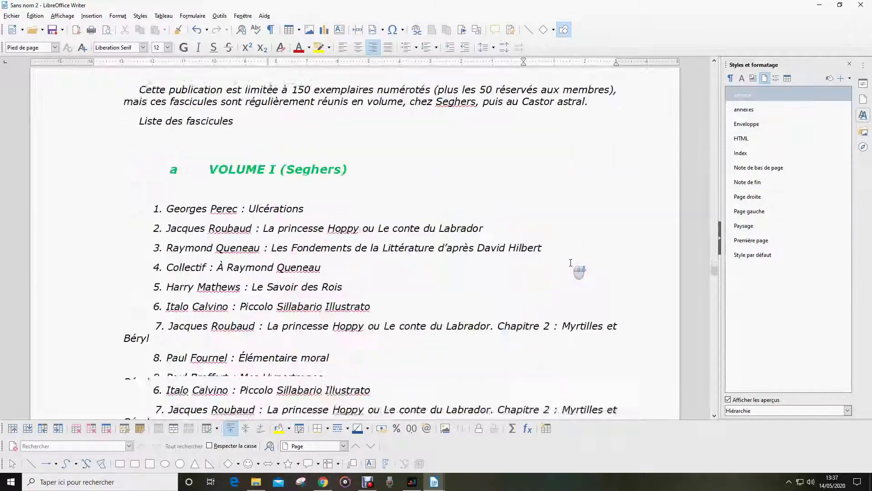
pyautogui.scroll(10, 571, 263)
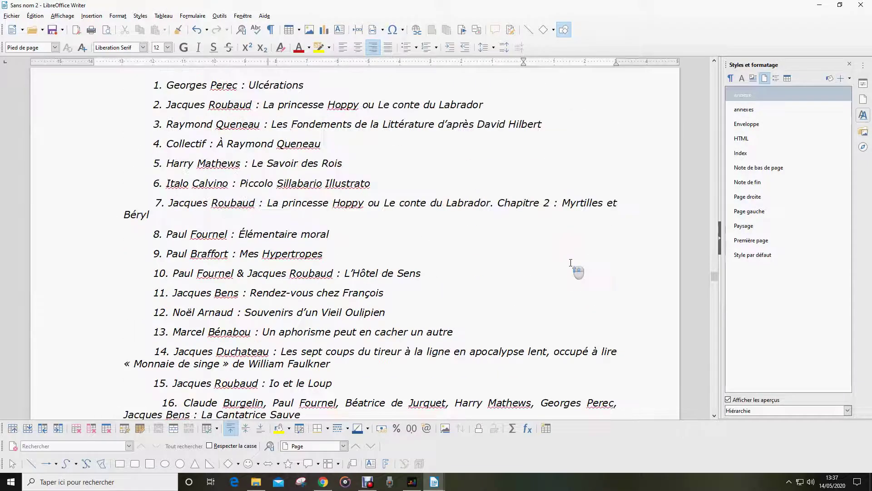
pyautogui.scroll(-15, 339, 232)
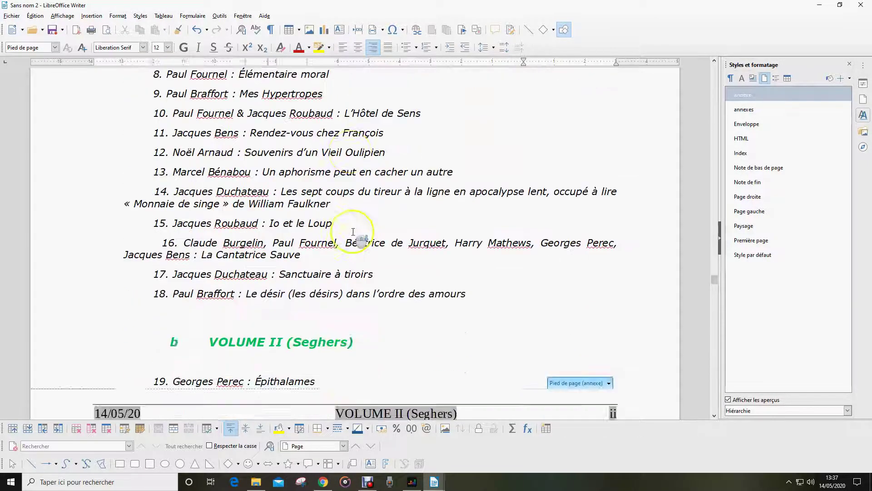
pyautogui.scroll(-20, 411, 254)
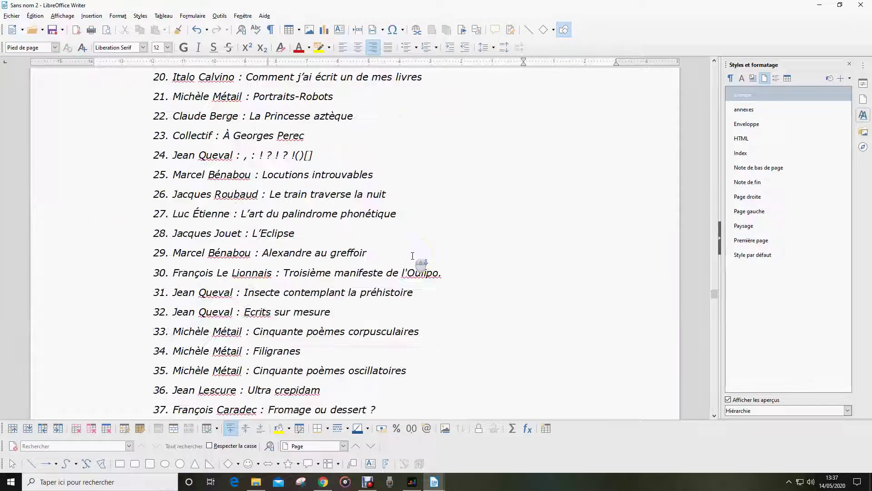
pyautogui.scroll(-15, 413, 255)
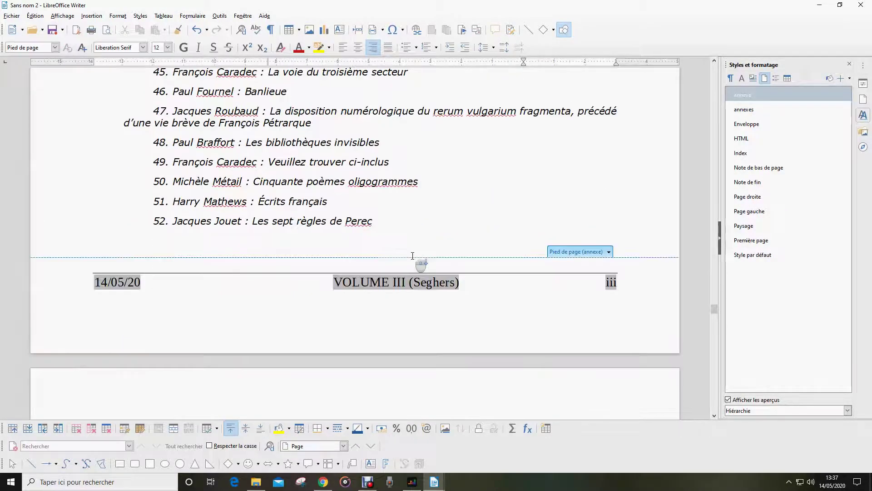
pyautogui.scroll(-7, 413, 256)
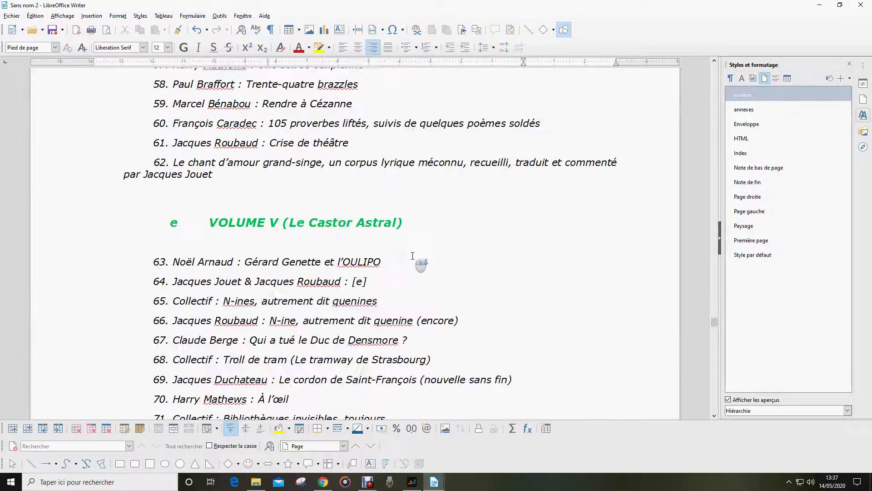
pyautogui.scroll(-8, 296, 297)
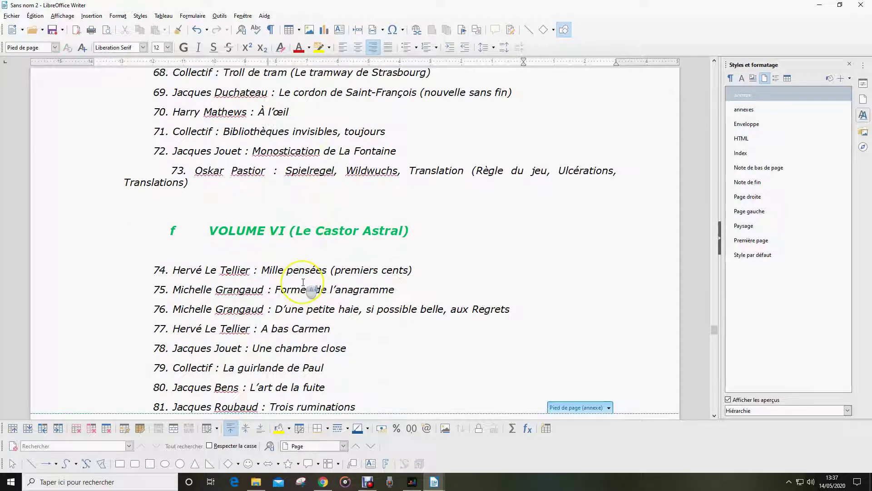
pyautogui.scroll(-4, 359, 356)
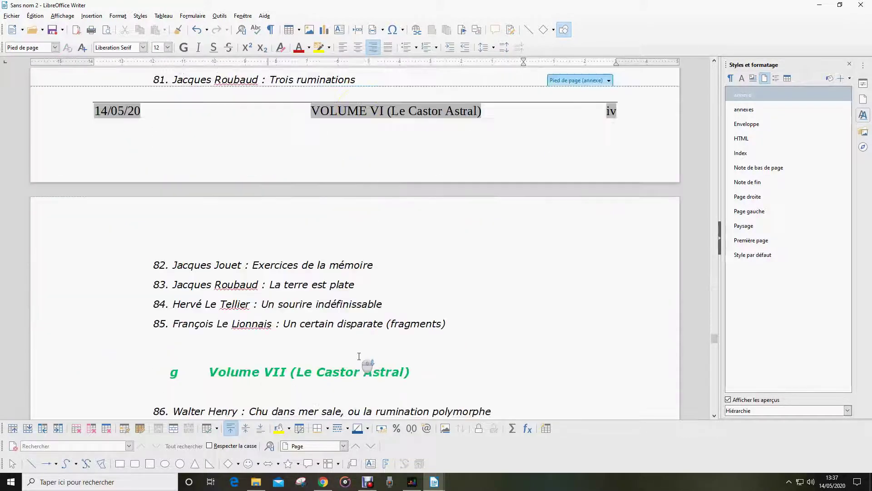
# Insert a page break before the heading "VOLUME VI (Le Castor Astral)"
pyautogui.scroll(8, 361, 361)
pyautogui.click(200, 226)
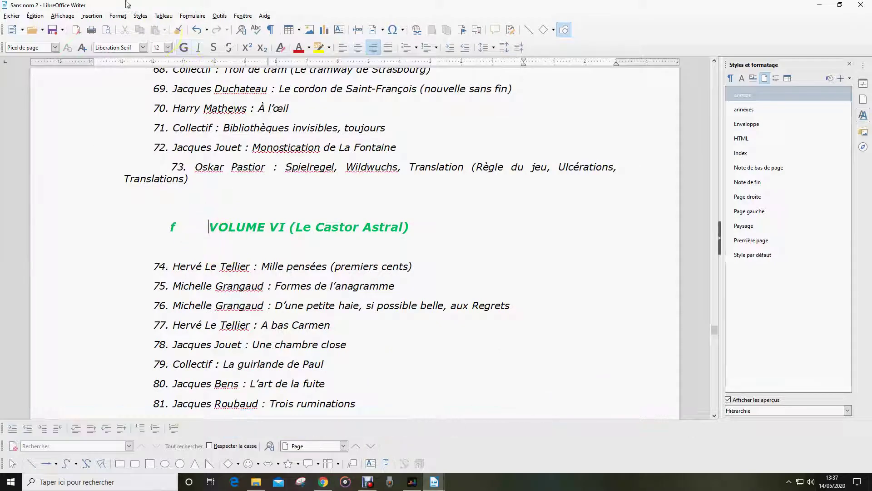
pyautogui.click(91, 15)
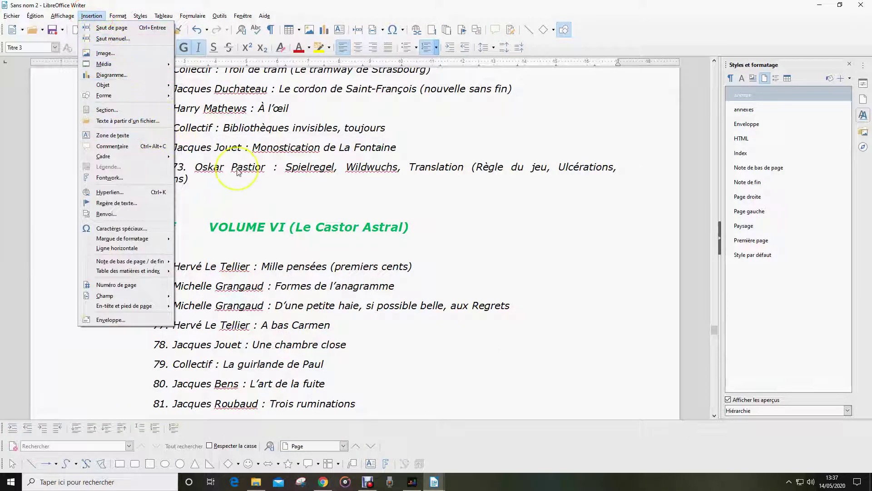
pyautogui.click(111, 28)
# Insert a page break before the heading "Volume VIII (Le Castor Astral)"
pyautogui.scroll(-12, 357, 261)
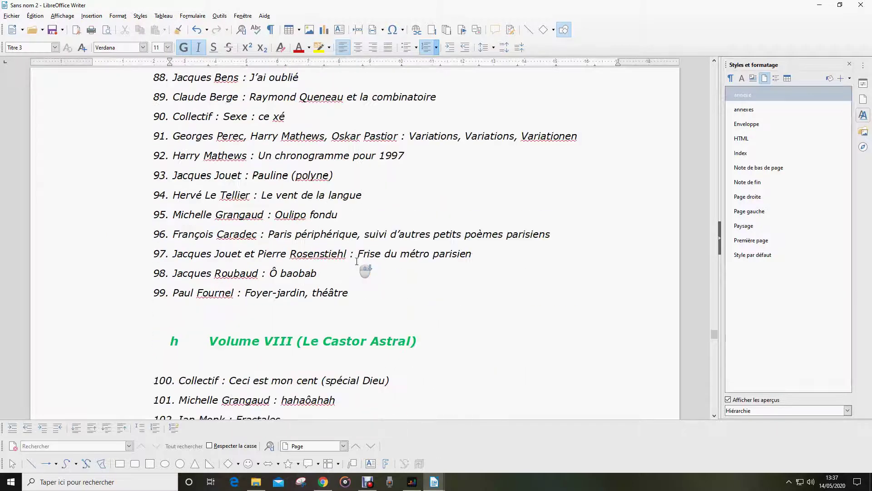
pyautogui.scroll(-5, 357, 261)
pyautogui.click(357, 261)
pyautogui.click(203, 256)
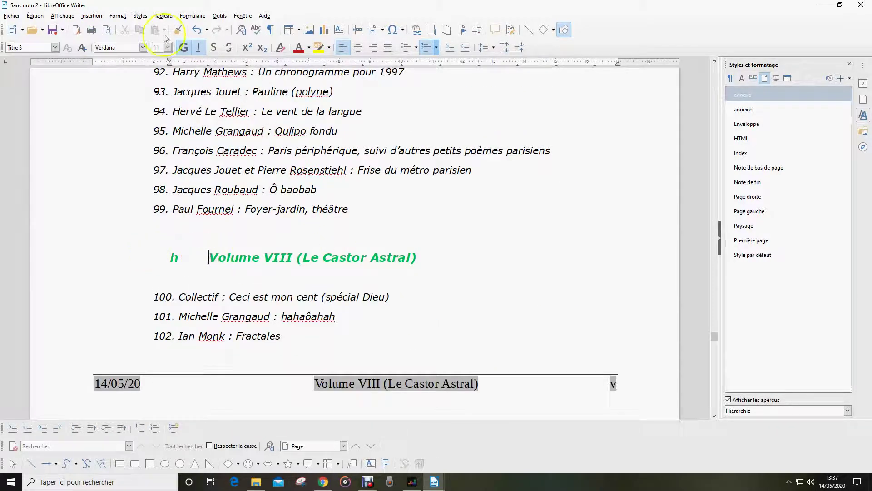
pyautogui.click(93, 16)
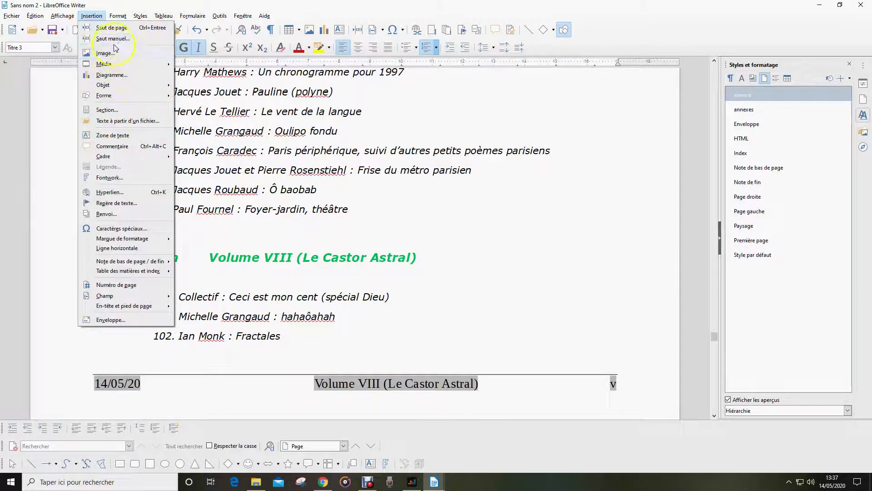
pyautogui.click(112, 28)
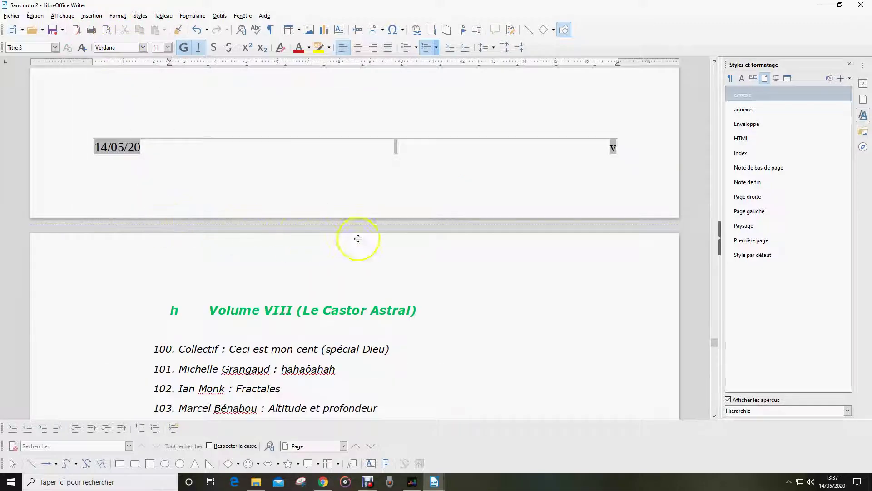
# Add an empty paragraph at the end of page v and apply the Corps de texte style to the empty heading above it
pyautogui.scroll(10, 359, 239)
pyautogui.click(155, 253)
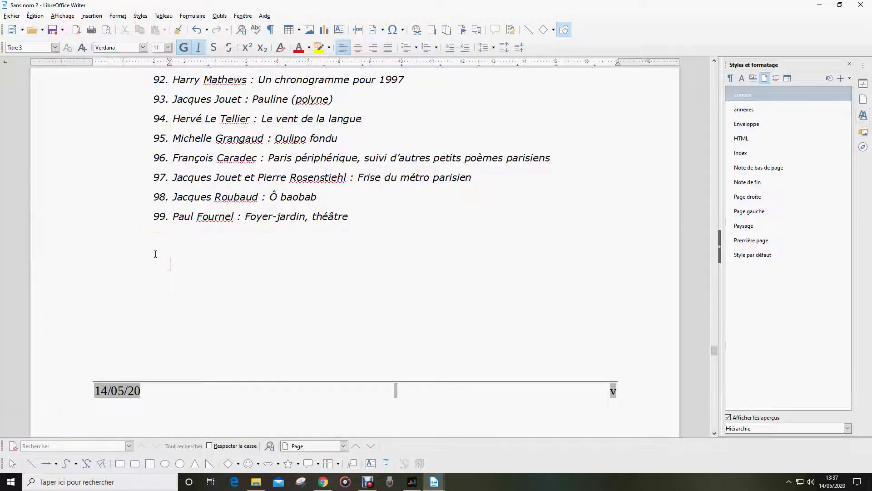
pyautogui.press('Return')
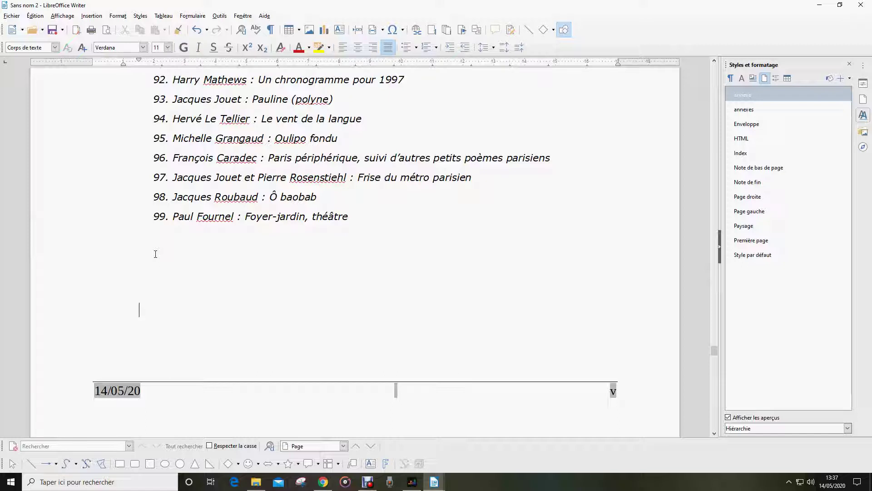
pyautogui.click(158, 258)
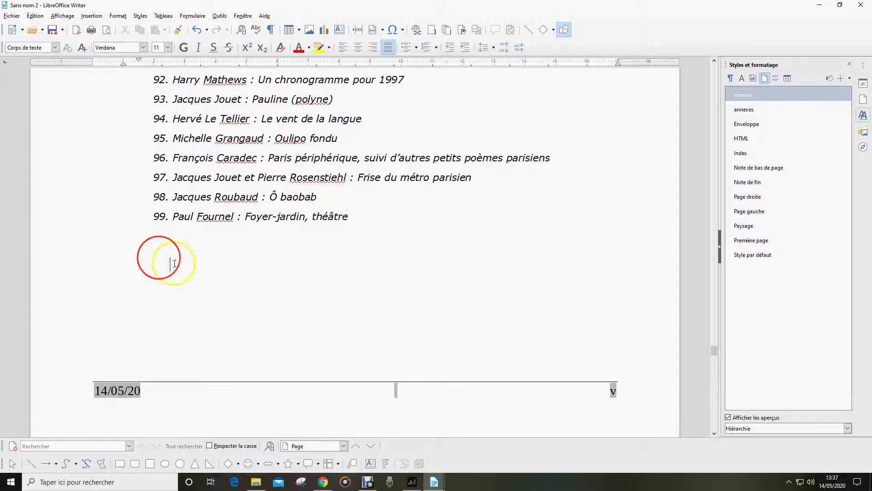
pyautogui.click(55, 48)
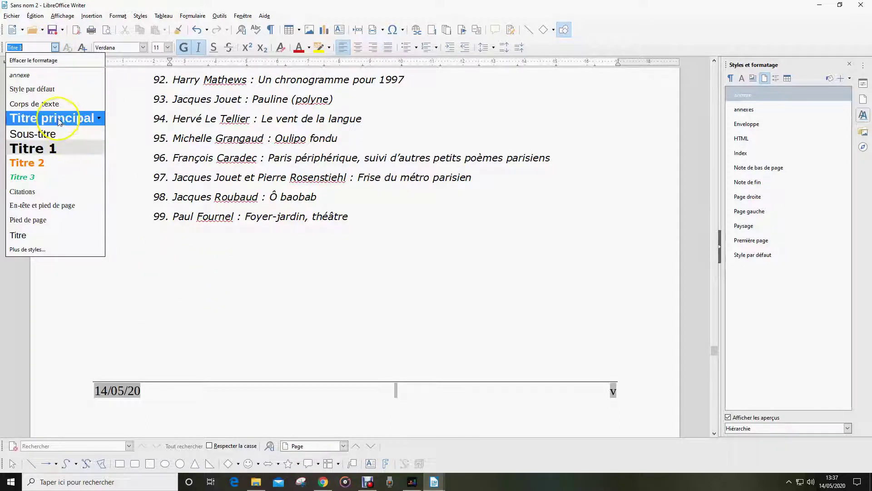
pyautogui.click(54, 105)
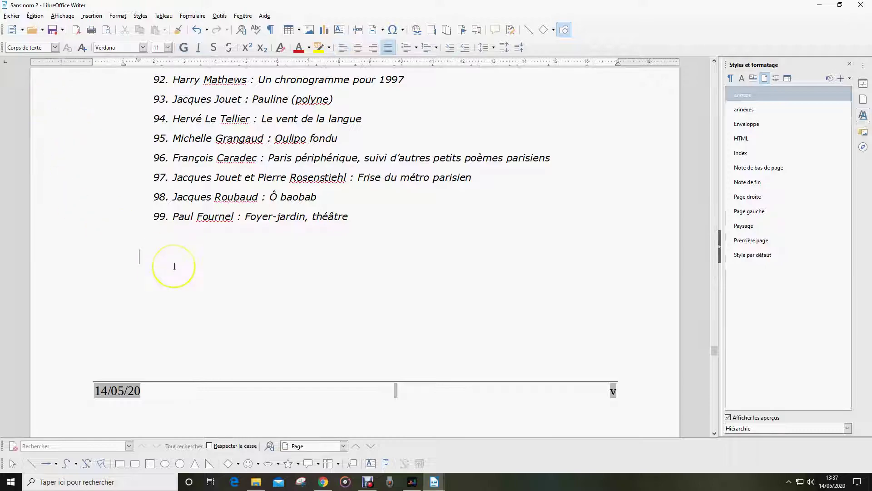
# Examine the empty paragraphs at the end of page v and its VOLUME VI and Volume VII headings for leftover heading styles
pyautogui.scroll(10, 174, 267)
pyautogui.scroll(-10, 174, 266)
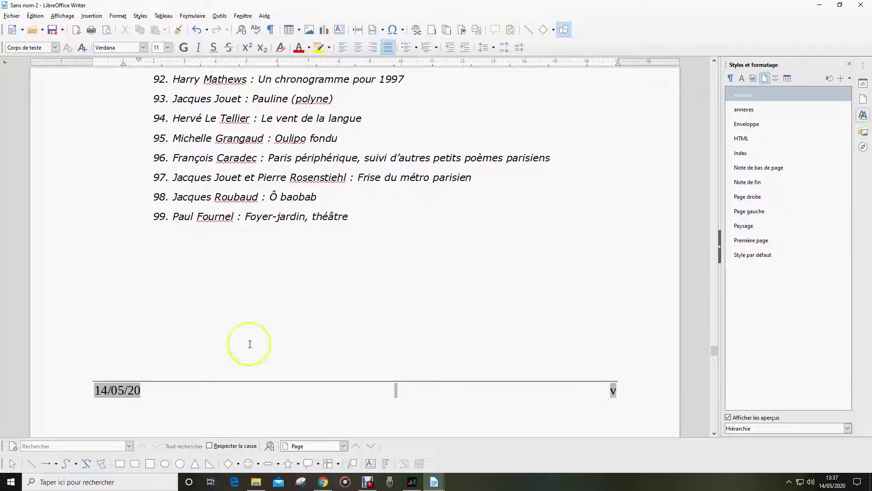
pyautogui.click(147, 330)
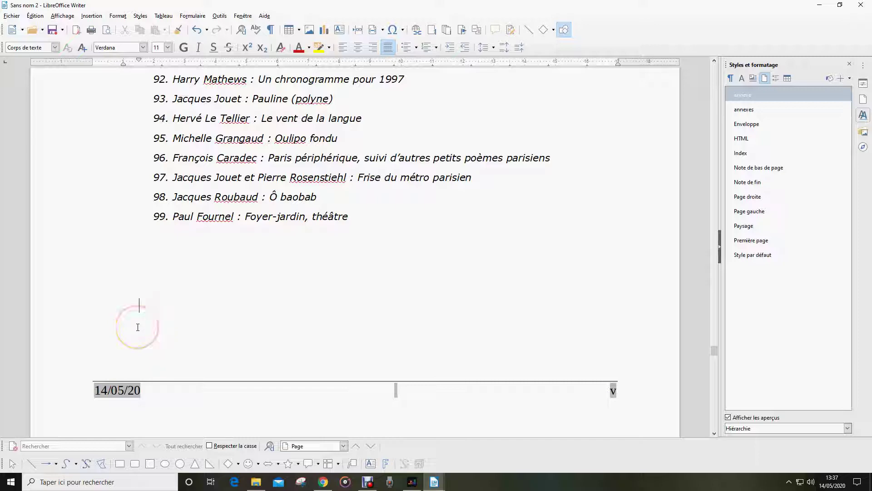
pyautogui.click(183, 306)
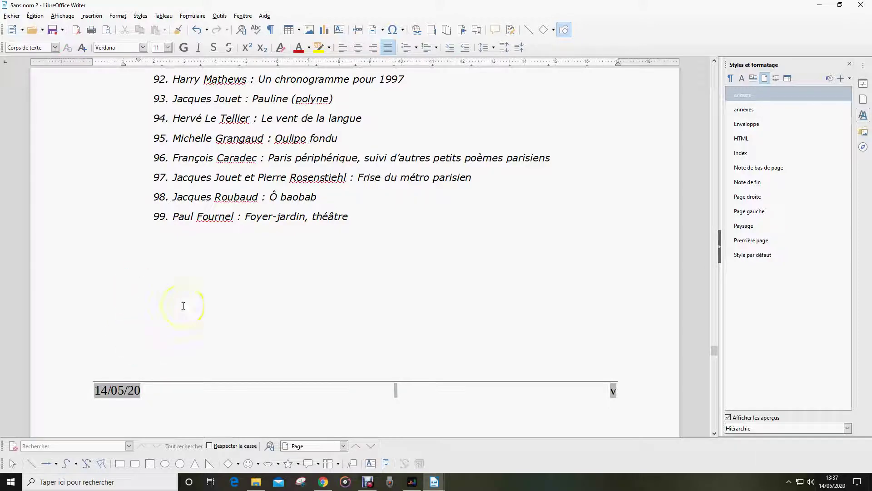
pyautogui.scroll(5, 184, 305)
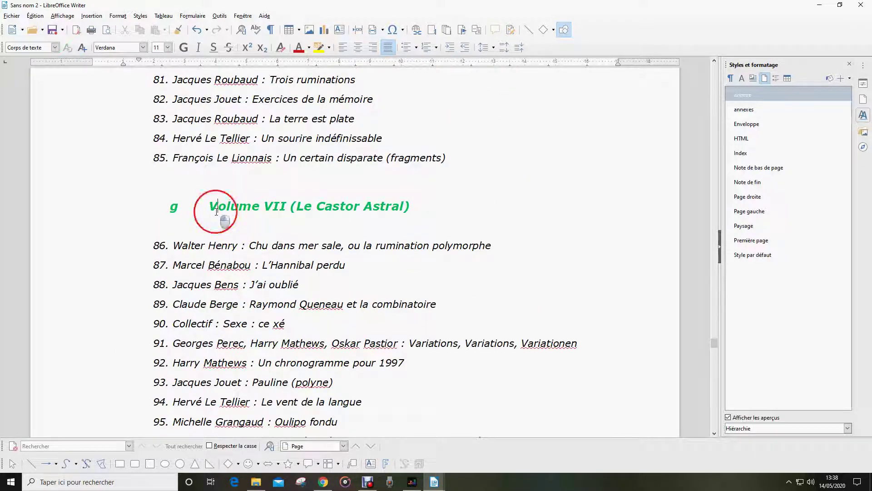
pyautogui.scroll(6, 217, 210)
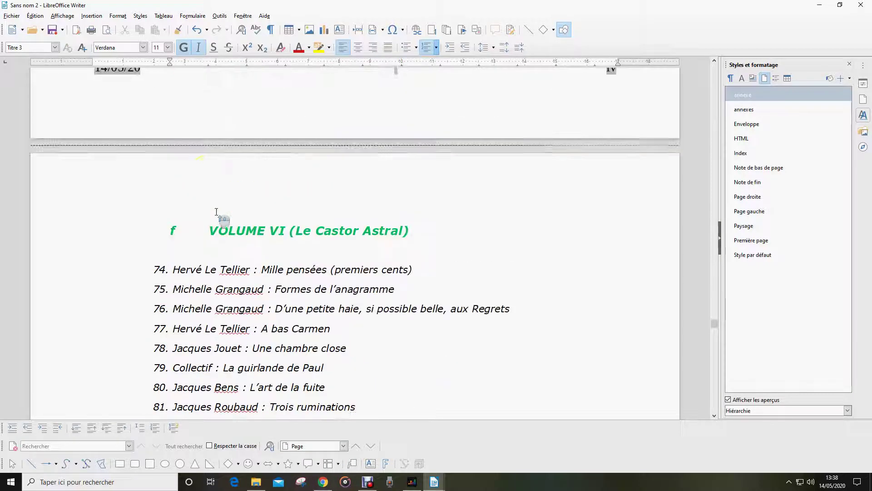
pyautogui.scroll(-2, 211, 214)
pyautogui.click(236, 149)
pyautogui.scroll(-5, 262, 254)
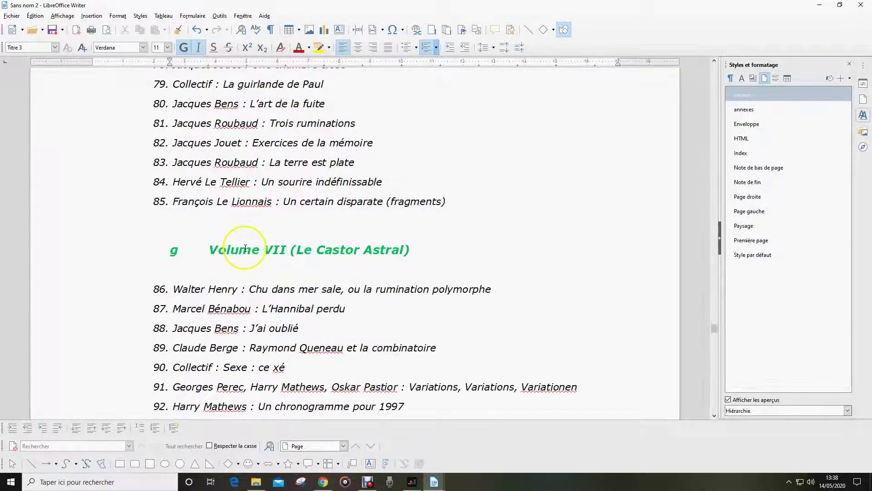
pyautogui.scroll(-7, 254, 263)
pyautogui.click(225, 284)
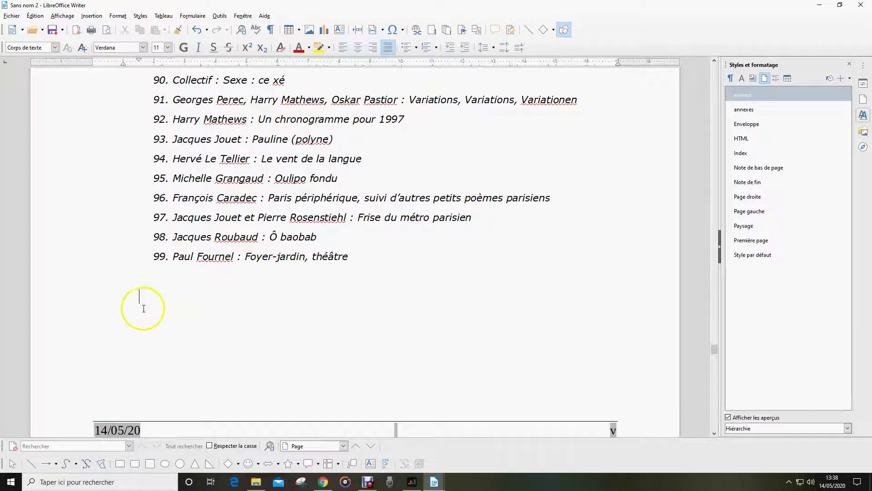
pyautogui.click(139, 350)
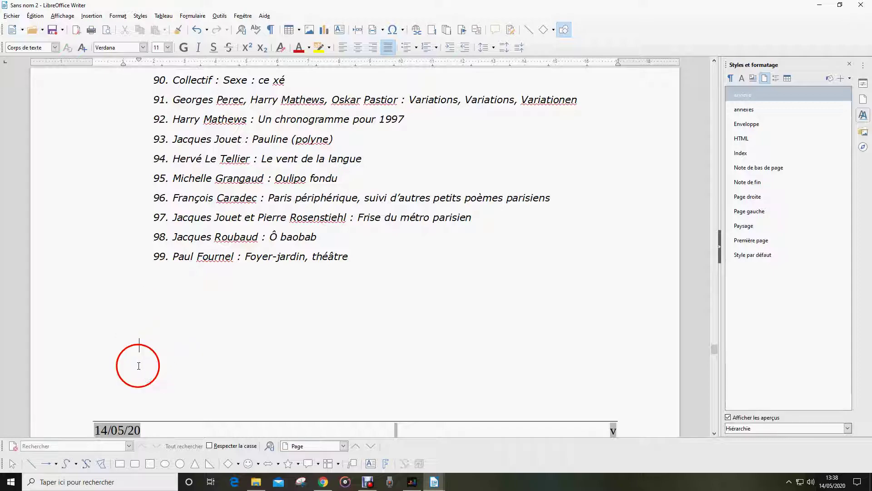
pyautogui.scroll(-3, 397, 407)
# Apply the Corps de texte style to the empty heading below item 73 at the end of page iv and check that page's footer
pyautogui.scroll(15, 396, 407)
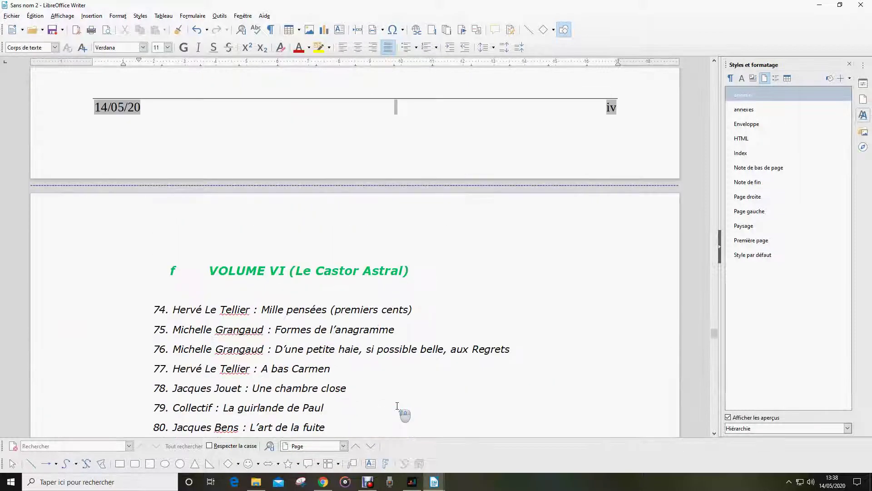
pyautogui.scroll(20, 397, 406)
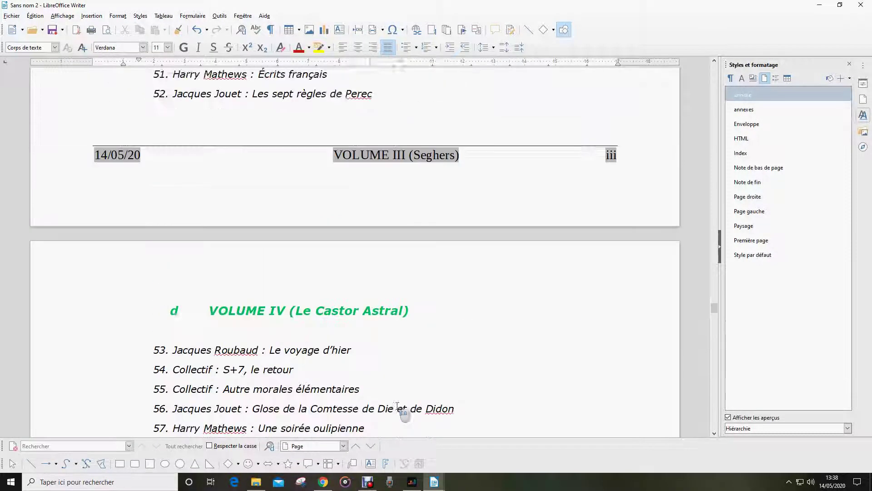
pyautogui.scroll(10, 397, 405)
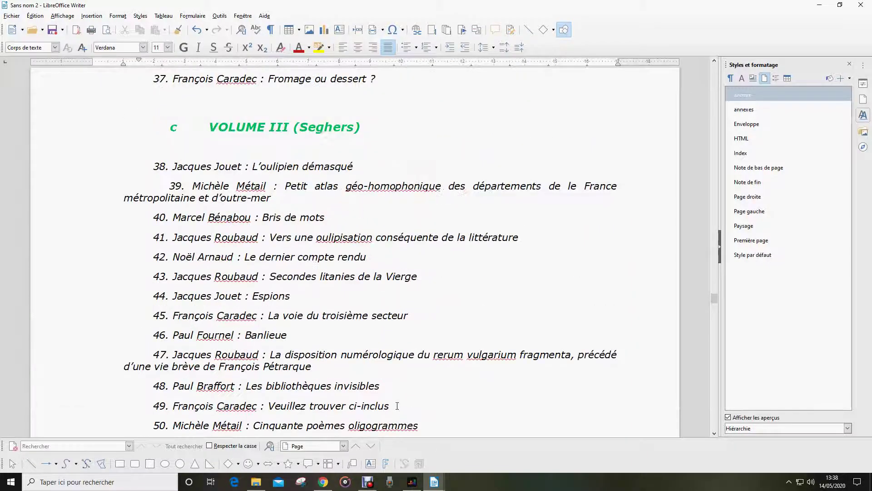
pyautogui.scroll(-7, 397, 406)
pyautogui.click(397, 353)
pyautogui.scroll(-5, 364, 321)
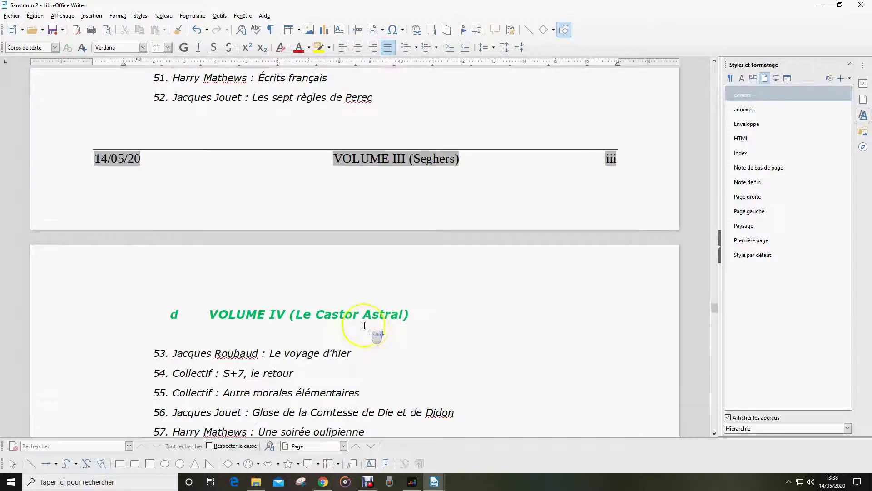
pyautogui.scroll(-19, 235, 318)
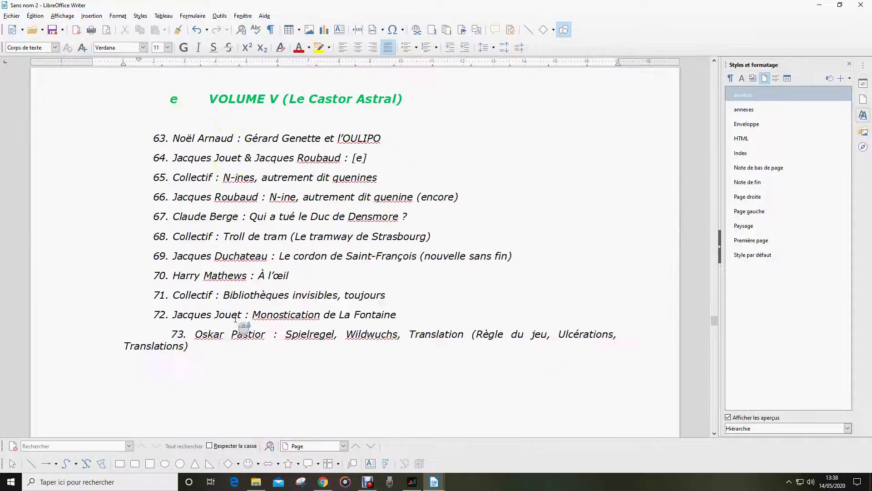
pyautogui.click(166, 309)
pyautogui.hotkey('ctrl', '3')
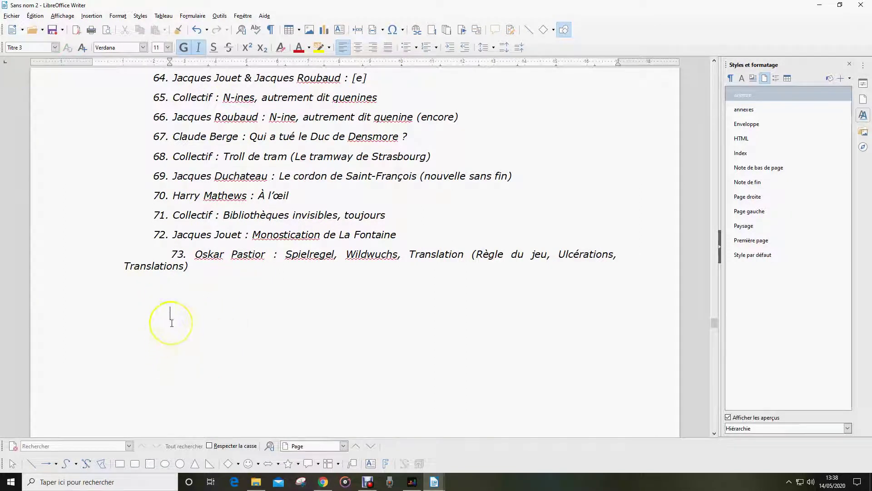
pyautogui.click(54, 48)
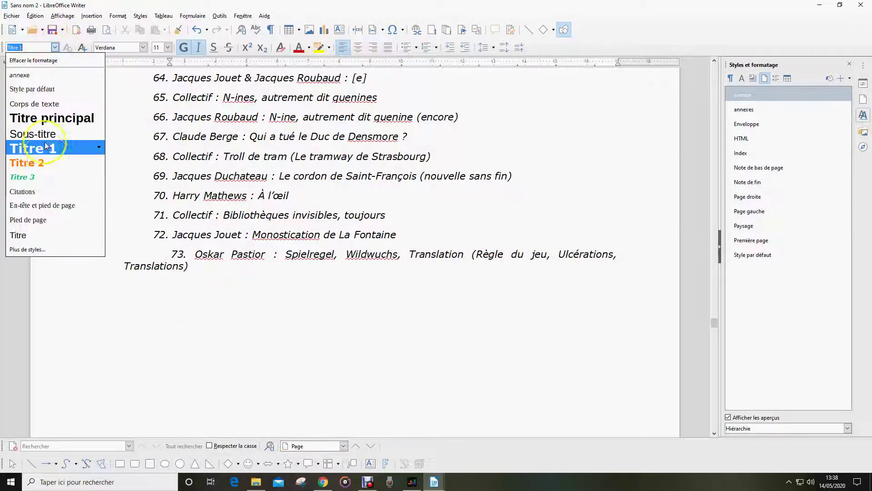
pyautogui.click(20, 104)
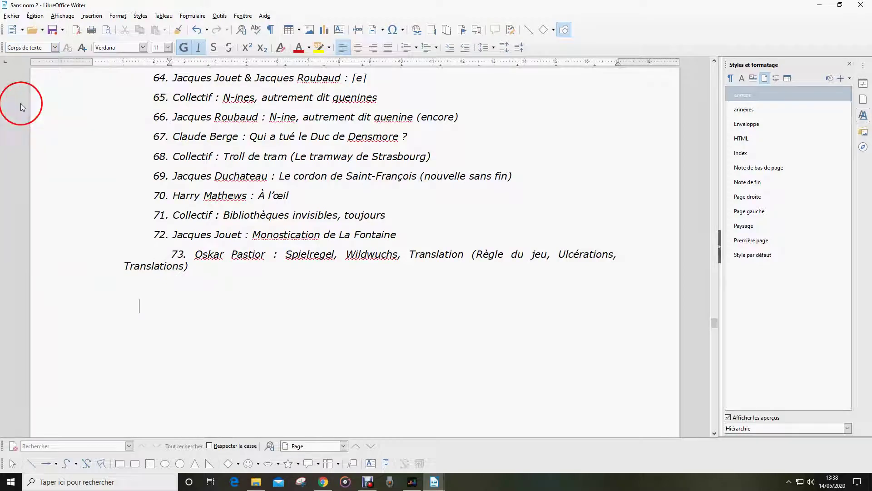
pyautogui.scroll(-5, 118, 330)
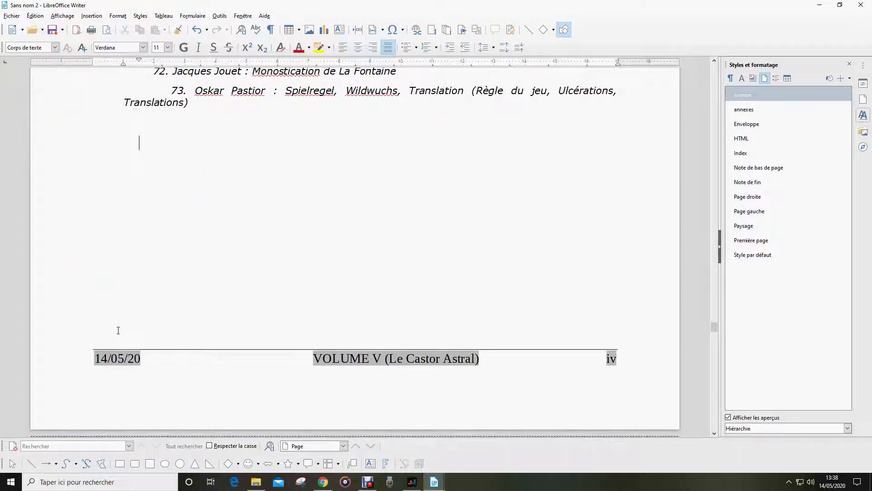
pyautogui.scroll(5, 118, 330)
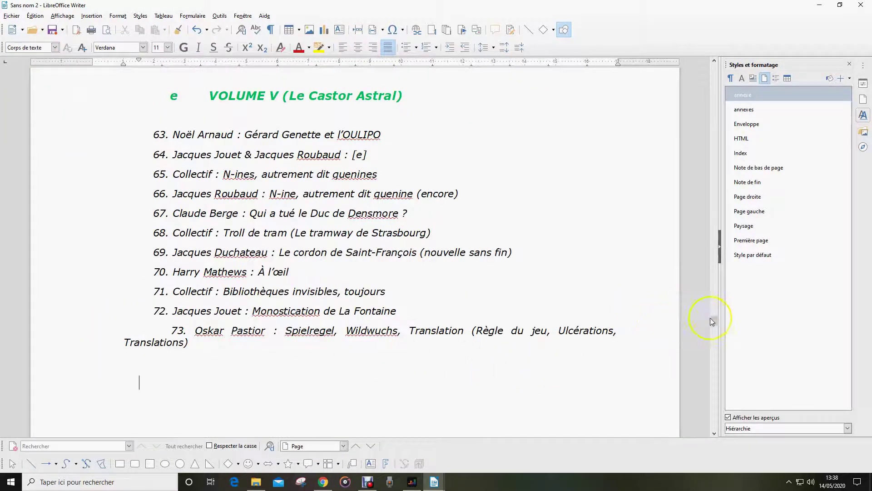
# Insert a page break before the heading "Rapports avec le monde"
pyautogui.moveTo(714, 321); pyautogui.dragTo(697, 190)
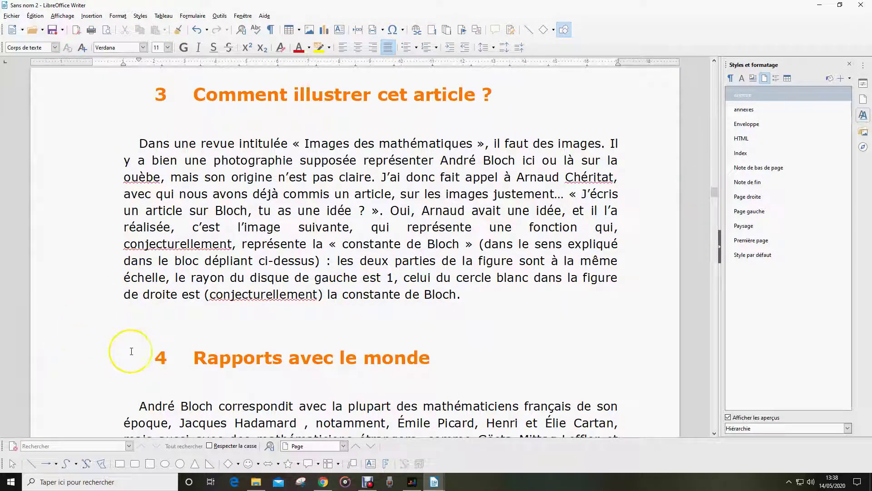
pyautogui.click(179, 353)
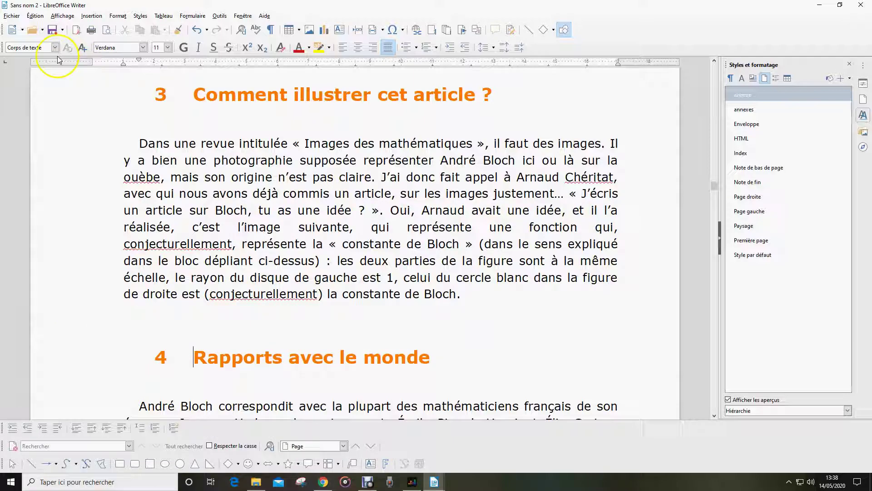
pyautogui.click(93, 16)
pyautogui.click(112, 28)
# Assign the Paysage page style to the page break before the heading "Comment illustrer cet article ?"
pyautogui.scroll(15, 180, 209)
pyautogui.click(172, 140)
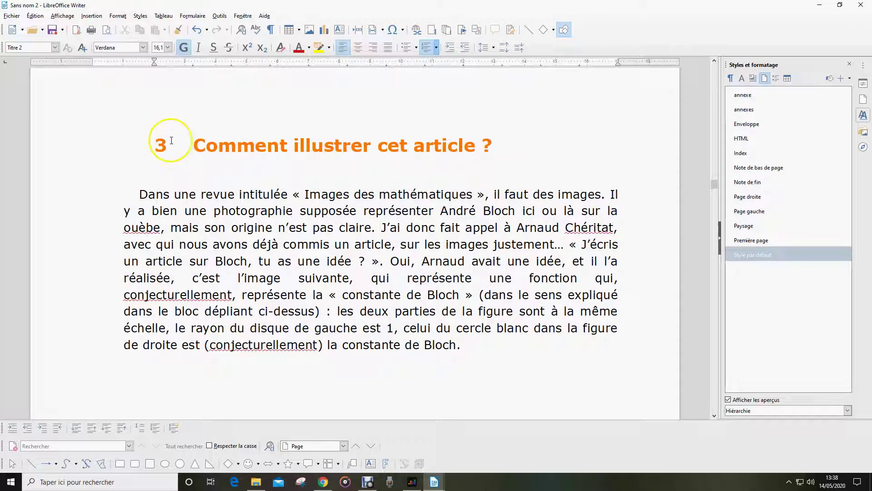
pyautogui.click(122, 17)
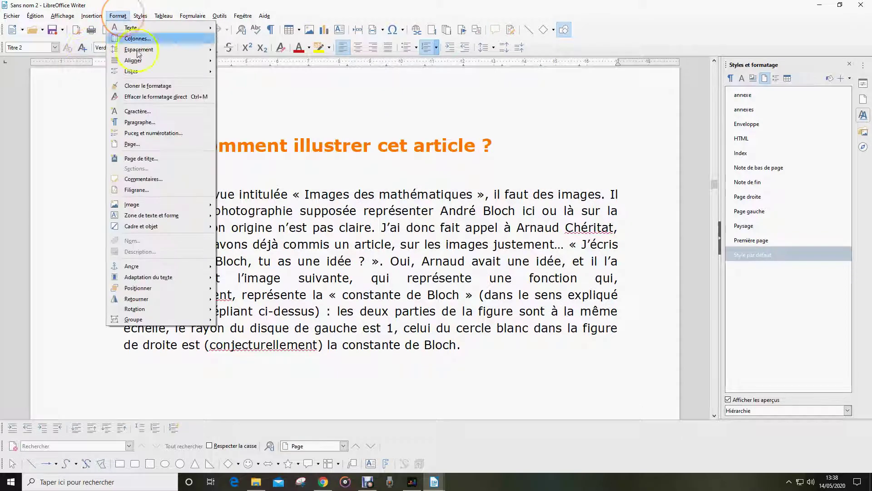
pyautogui.click(150, 124)
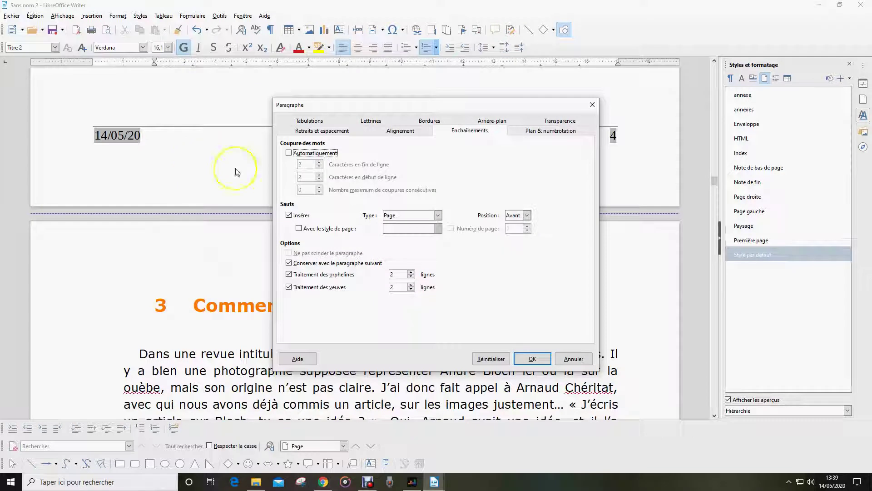
pyautogui.click(299, 229)
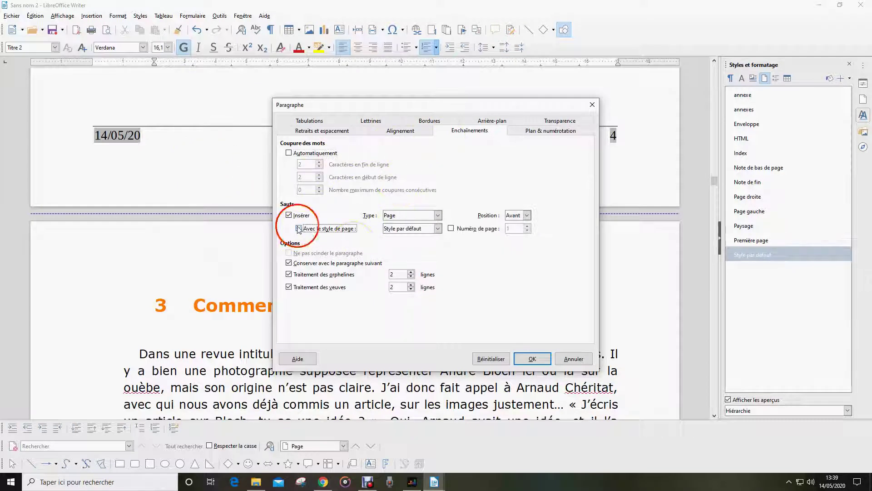
pyautogui.click(432, 229)
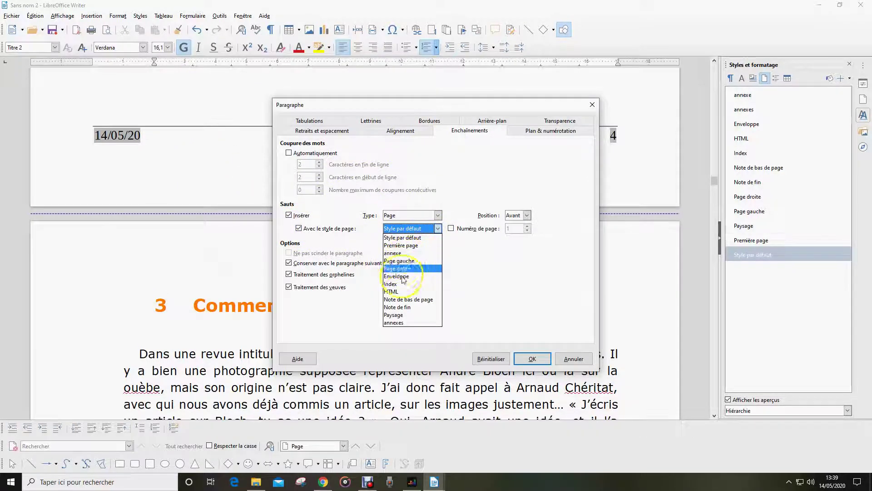
pyautogui.click(399, 315)
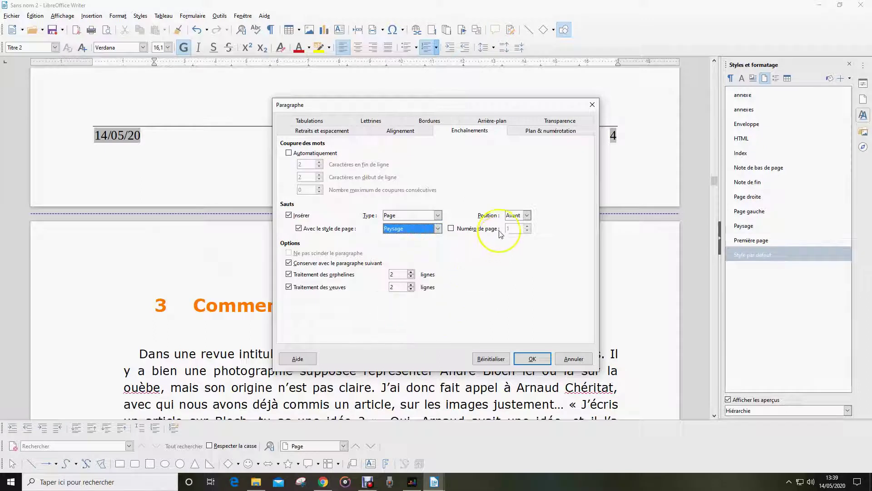
pyautogui.click(533, 359)
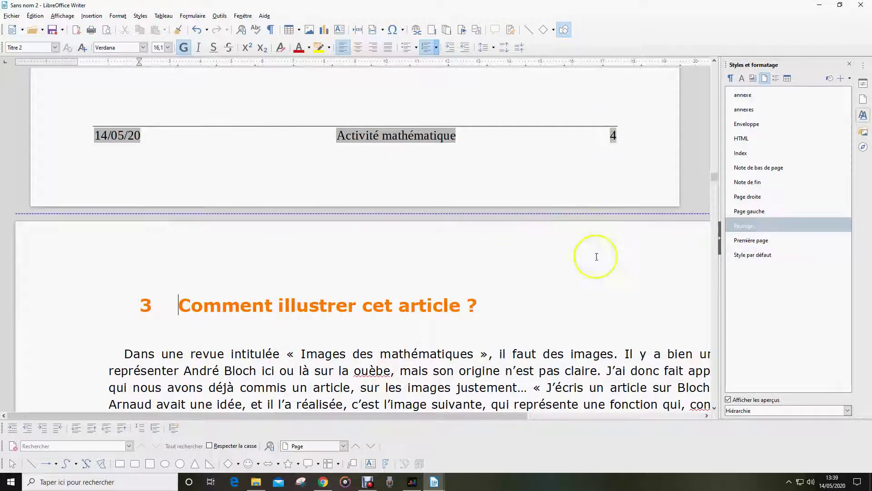
# Hide the Styles et formatage pane and examine the landscape page down to its footer area
pyautogui.scroll(-2, 545, 318)
pyautogui.moveTo(482, 415); pyautogui.dragTo(577, 415)
pyautogui.scroll(-10, 502, 364)
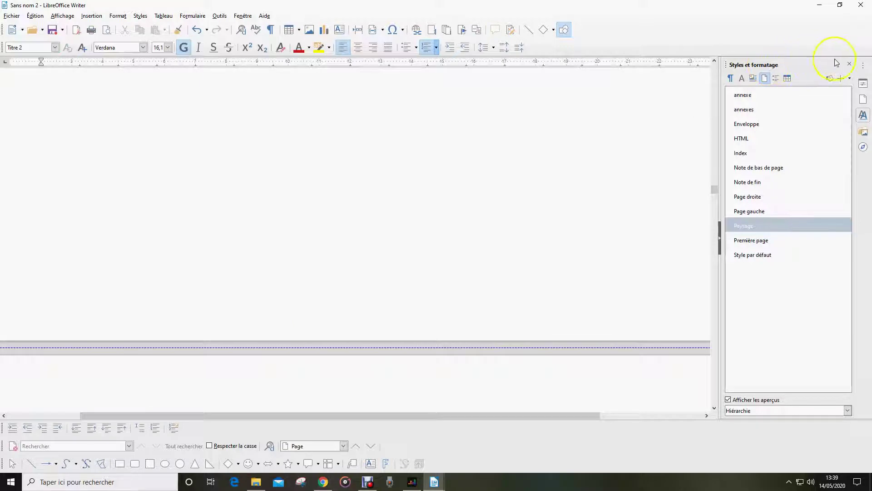
pyautogui.click(851, 65)
pyautogui.click(534, 316)
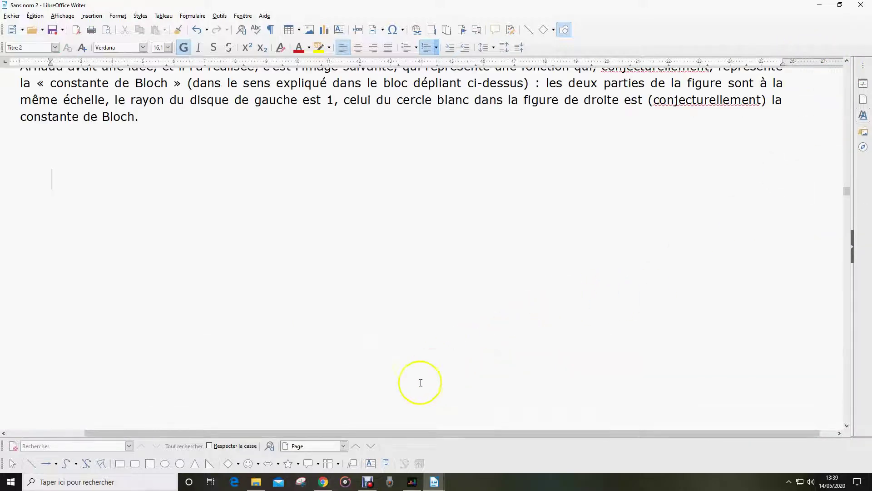
pyautogui.scroll(-5, 383, 329)
pyautogui.scroll(-5, 383, 329)
pyautogui.scroll(1, 370, 319)
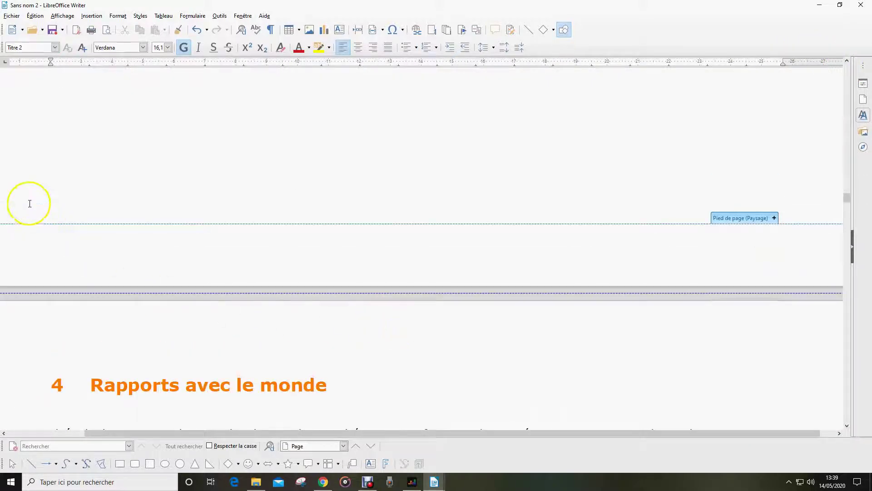
pyautogui.scroll(8, 29, 203)
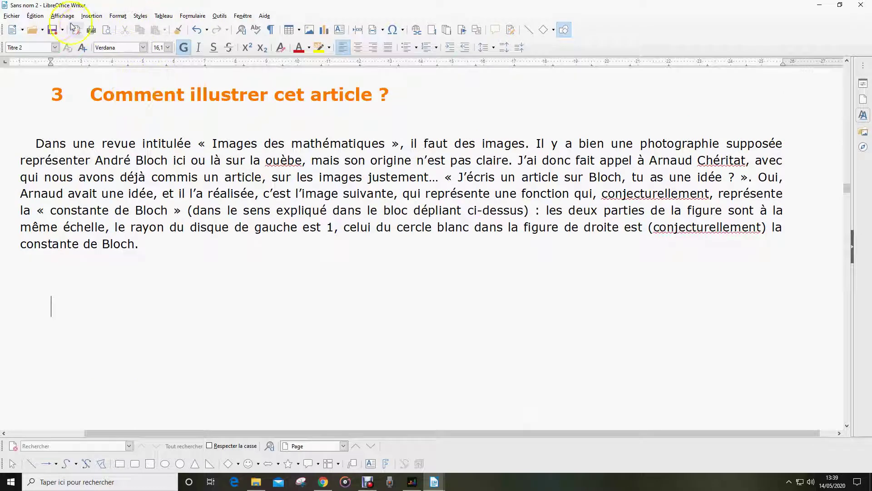
# Activate the footer in the Paysage page style and give it a 0,05 pt line along its upper edge
pyautogui.click(118, 16)
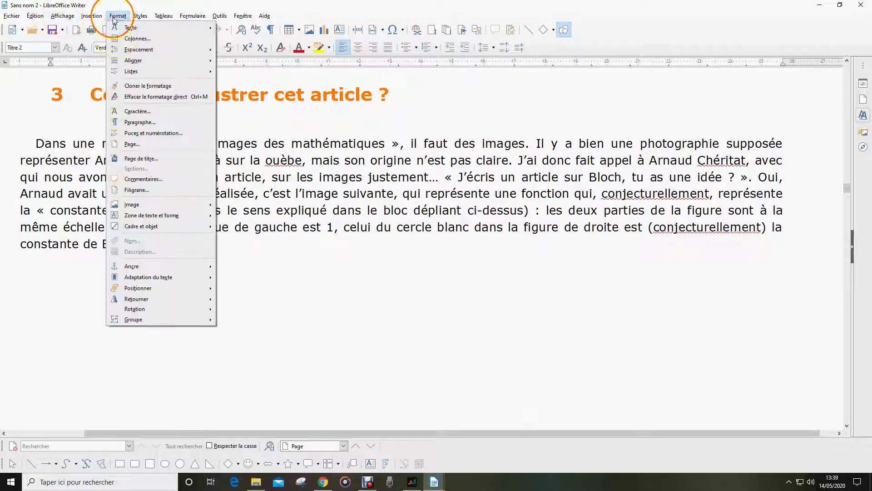
pyautogui.click(128, 149)
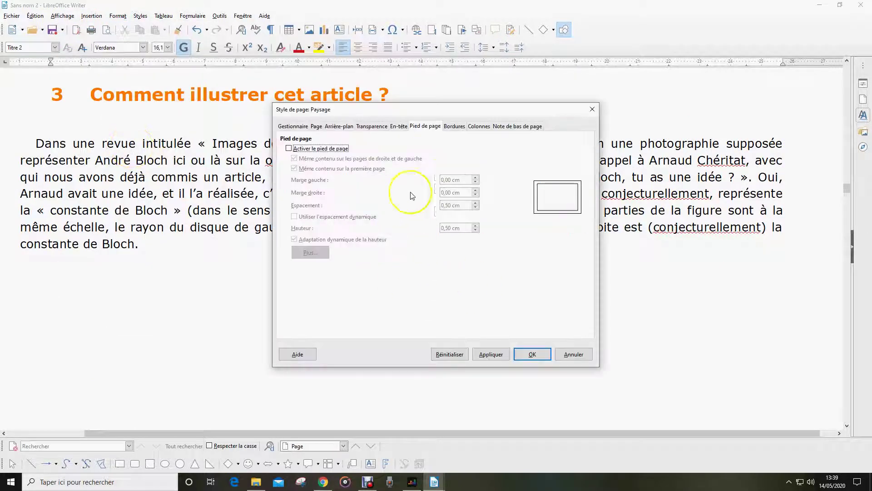
pyautogui.click(289, 149)
pyautogui.click(311, 252)
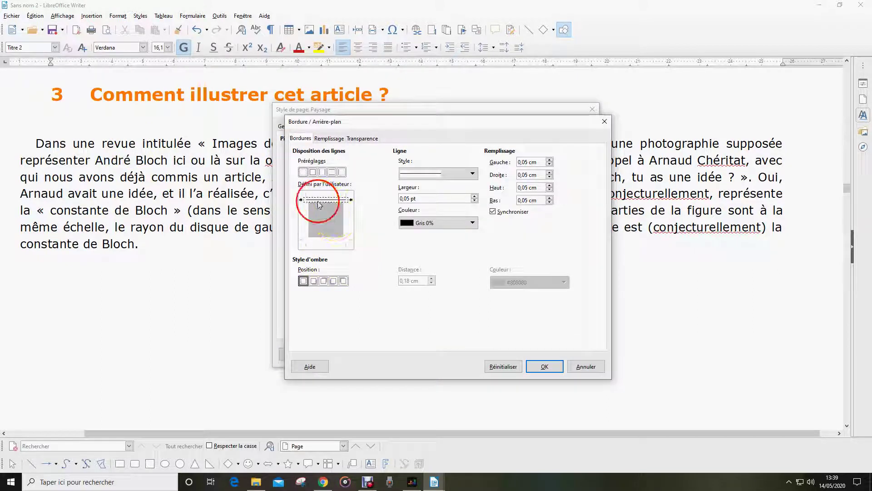
pyautogui.click(544, 366)
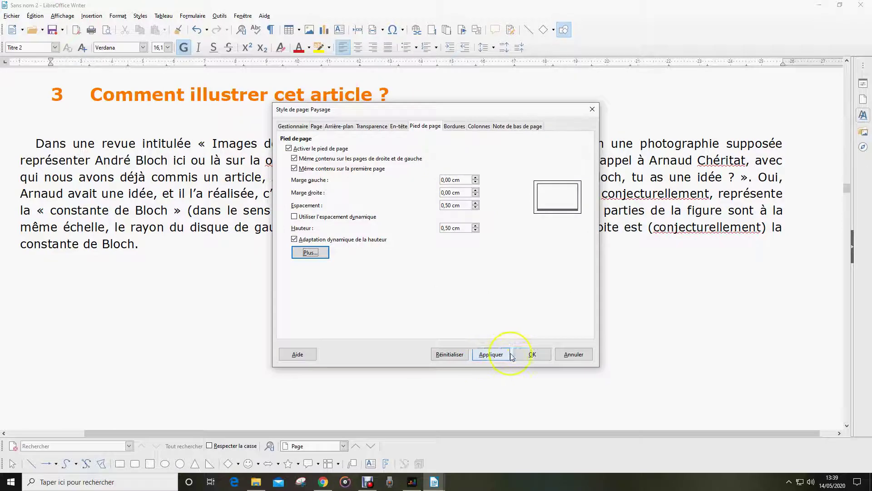
pyautogui.click(532, 354)
# Insert a date field at the start of the landscape page's footer
pyautogui.scroll(-8, 468, 322)
pyautogui.click(121, 331)
pyautogui.moveTo(339, 433); pyautogui.dragTo(254, 423)
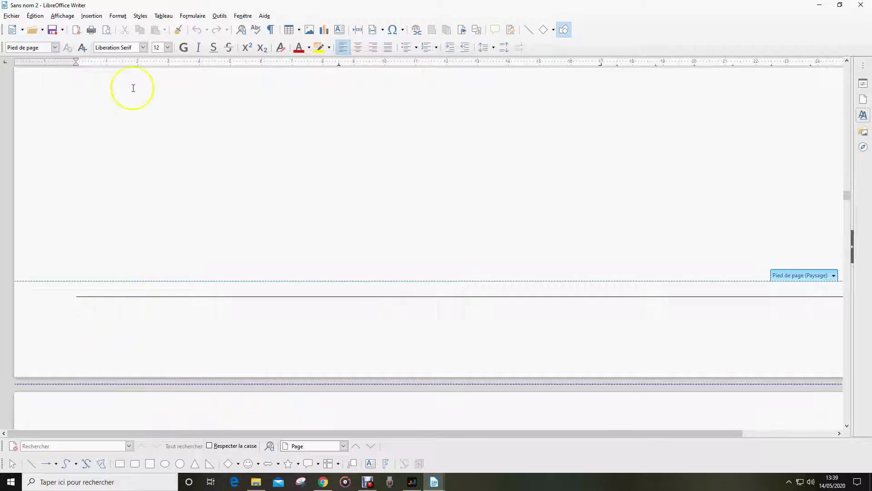
pyautogui.click(91, 15)
pyautogui.moveTo(136, 296)
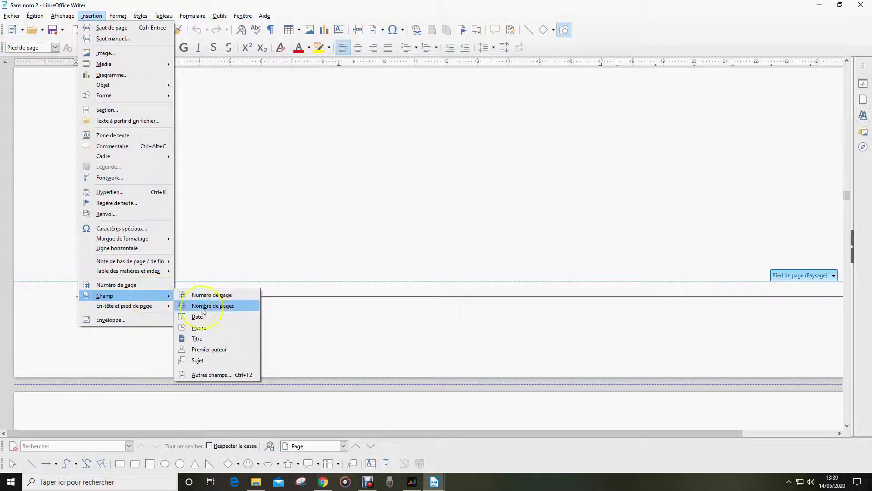
pyautogui.click(203, 316)
# Convert the date in the landscape footer into a table, using tabs as the separator
pyautogui.moveTo(130, 306); pyautogui.dragTo(65, 306)
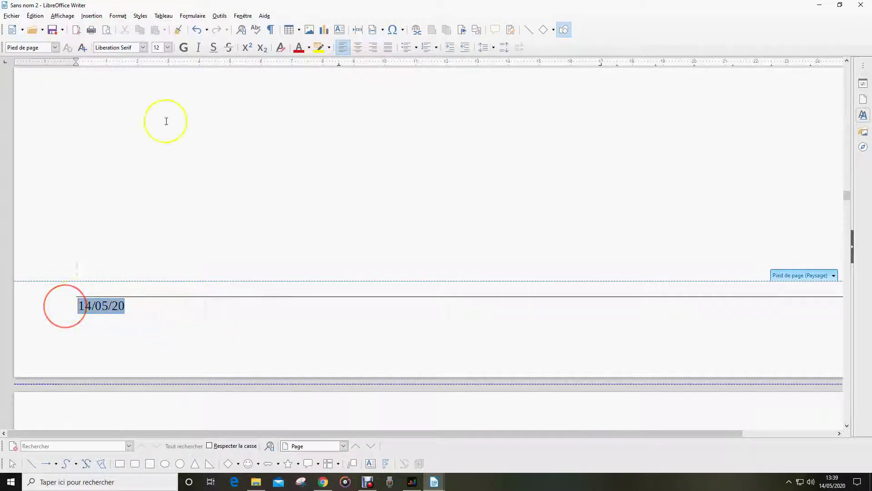
pyautogui.click(159, 16)
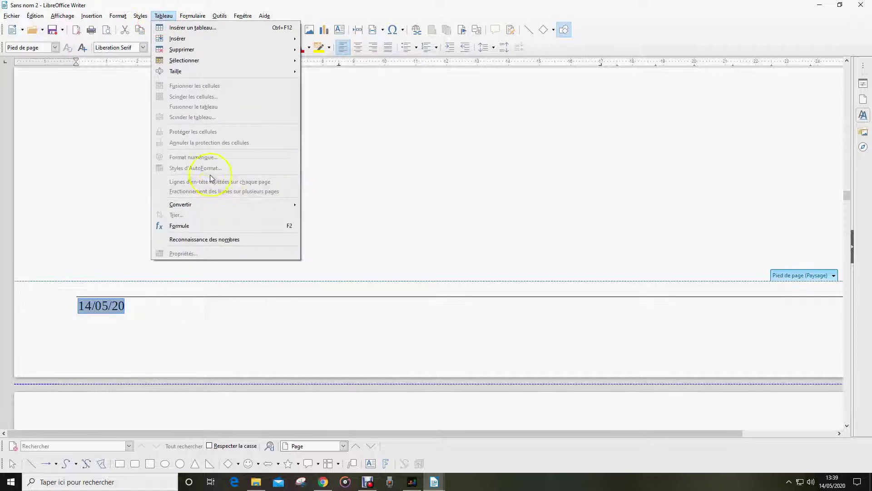
pyautogui.click(187, 204)
pyautogui.click(334, 204)
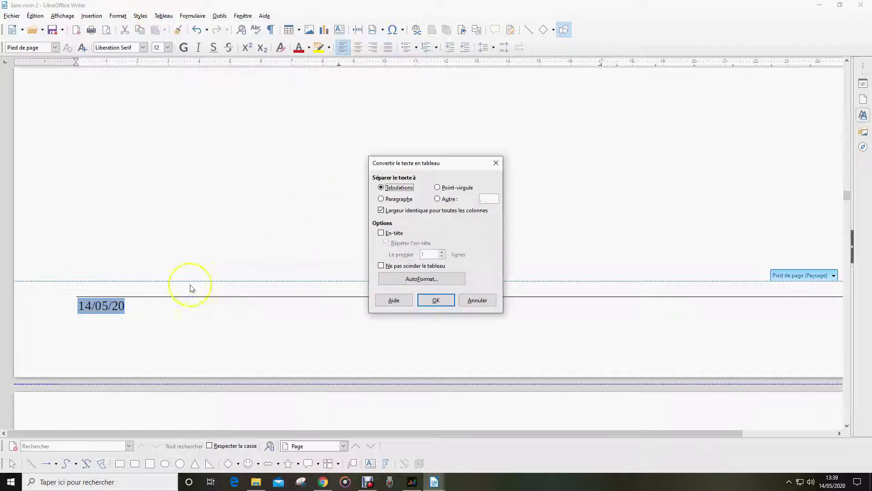
pyautogui.click(439, 306)
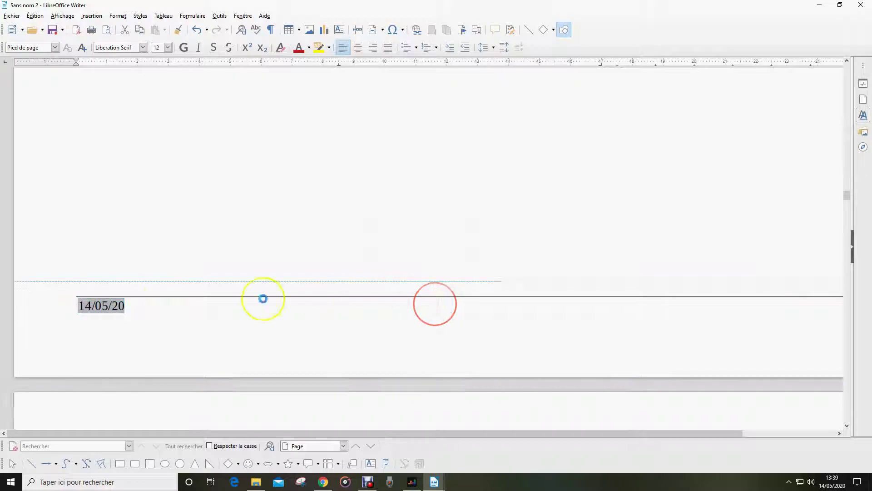
# Insert two columns after the date column in the landscape footer's table
pyautogui.click(169, 16)
pyautogui.moveTo(177, 41)
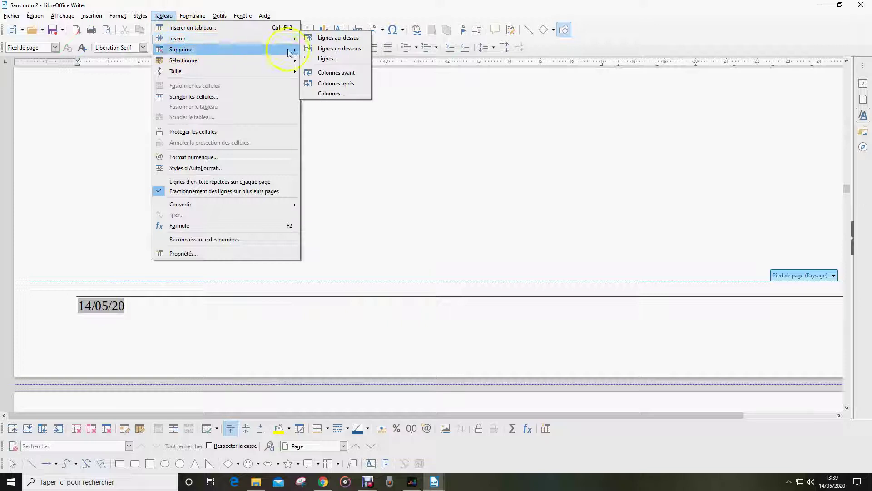
pyautogui.click(326, 94)
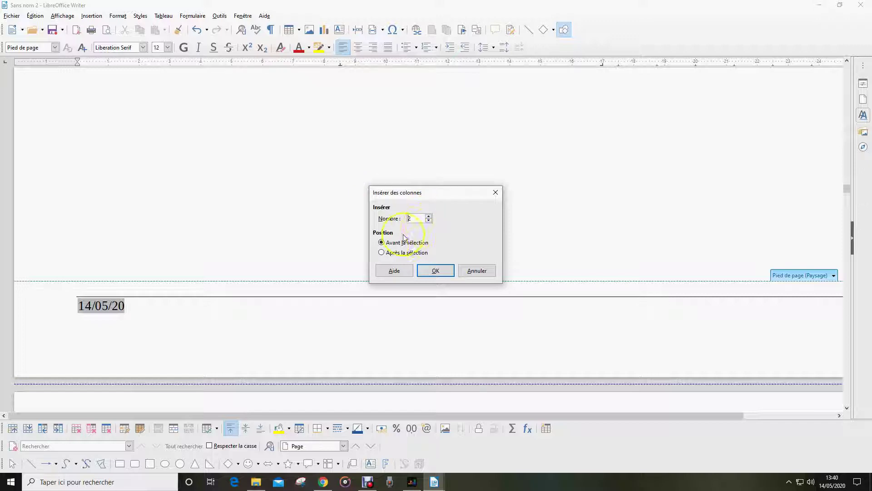
pyautogui.click(433, 273)
# Set the widths of the first and third columns of the landscape footer's table to 3 cm
pyautogui.click(164, 16)
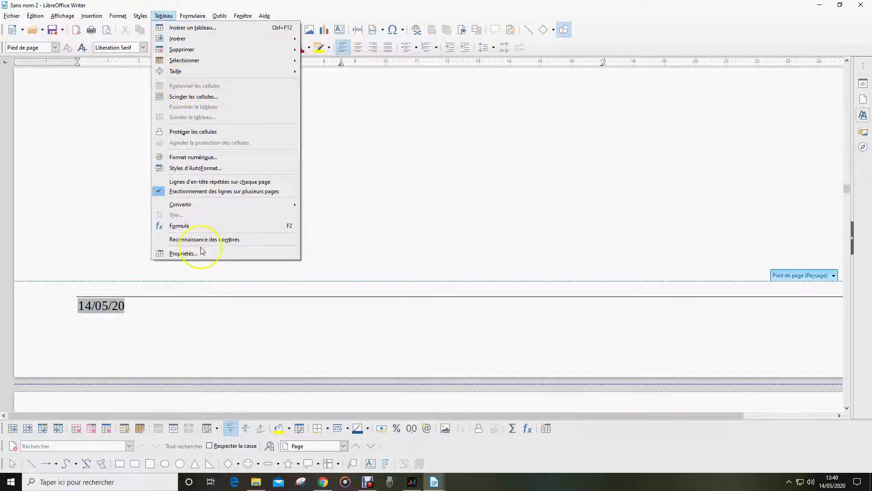
pyautogui.click(183, 253)
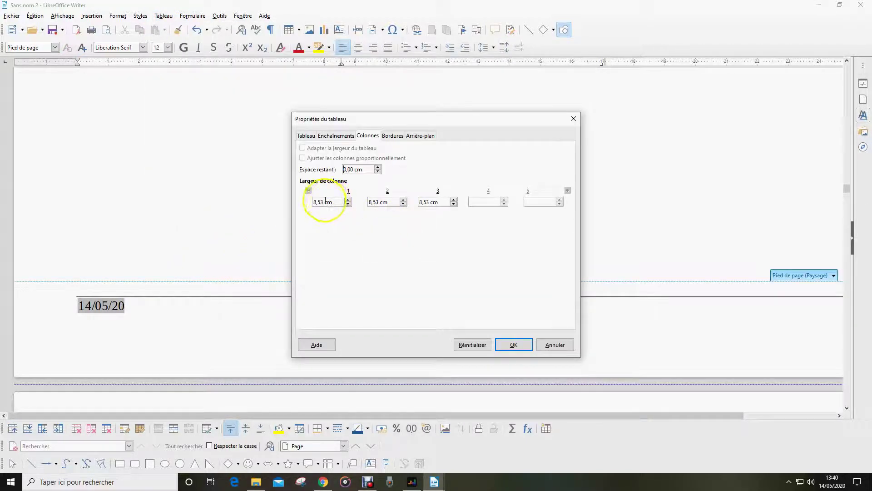
pyautogui.moveTo(322, 202); pyautogui.dragTo(291, 198)
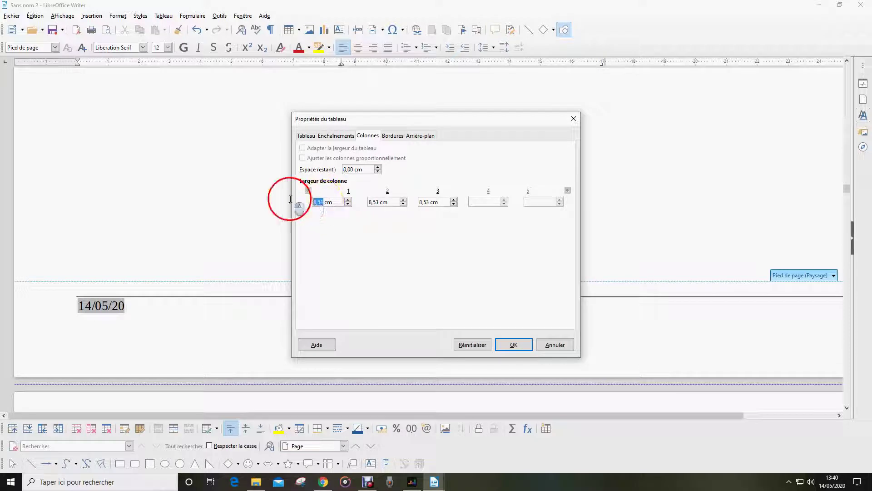
pyautogui.write('3')
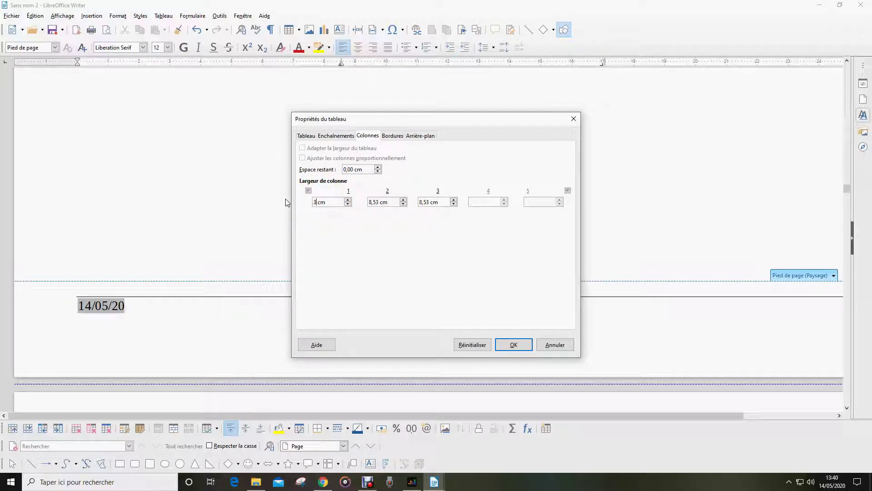
pyautogui.moveTo(429, 202); pyautogui.dragTo(413, 200)
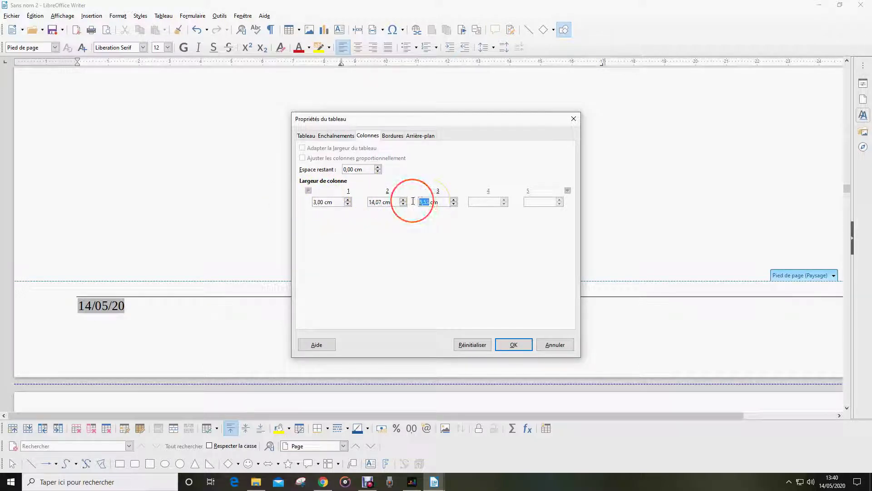
pyautogui.click(514, 345)
# Centre the middle cell of the landscape footer's table and insert a Nom de chapitre field in it
pyautogui.click(427, 305)
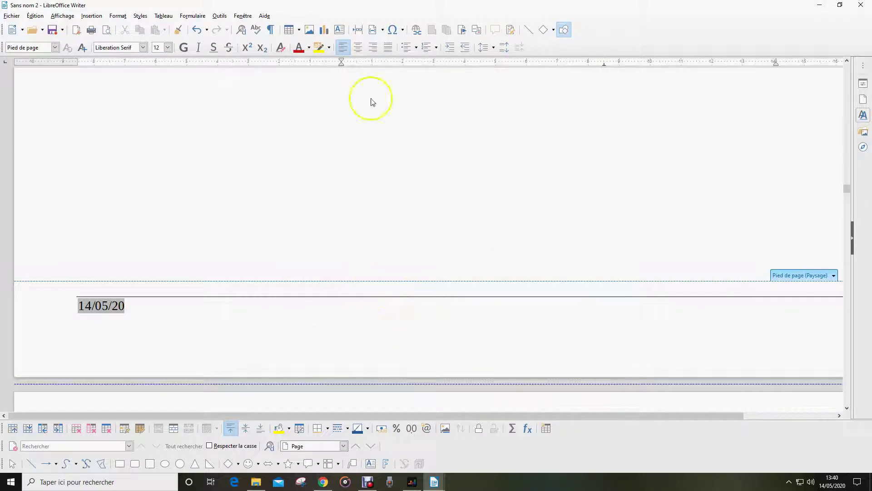
pyautogui.click(357, 48)
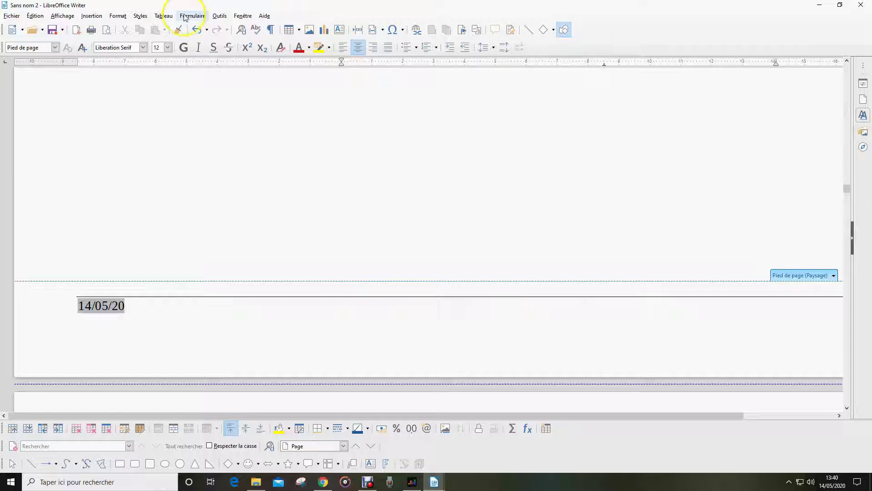
pyautogui.click(90, 16)
pyautogui.moveTo(107, 296)
pyautogui.click(210, 376)
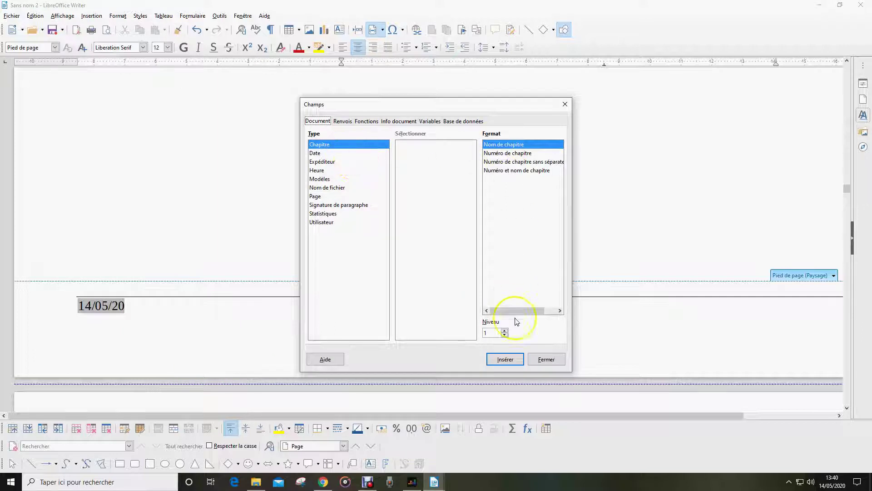
pyautogui.click(504, 358)
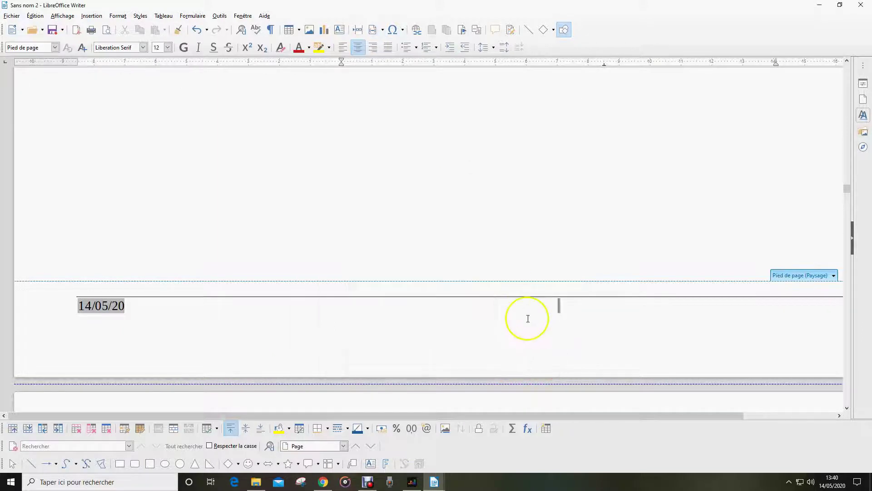
# Apply the Corps de texte style to the empty heading below the landscape page's paragraph
pyautogui.scroll(10, 550, 319)
pyautogui.click(101, 245)
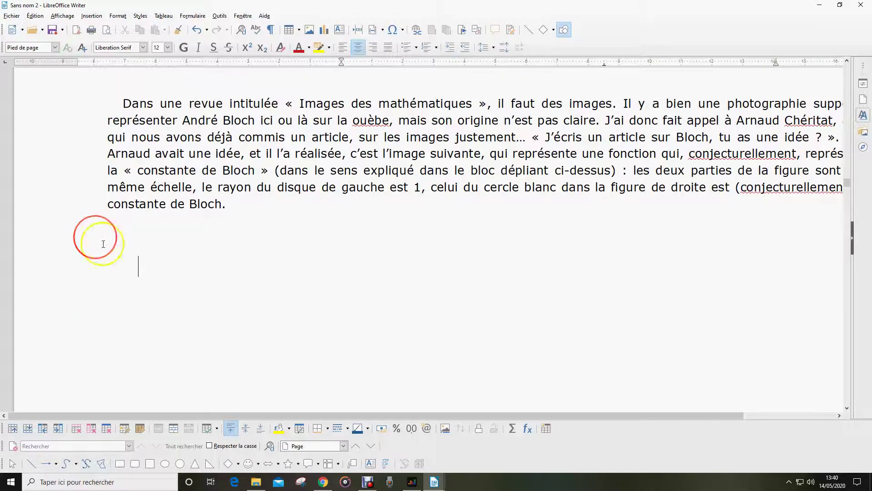
pyautogui.click(55, 48)
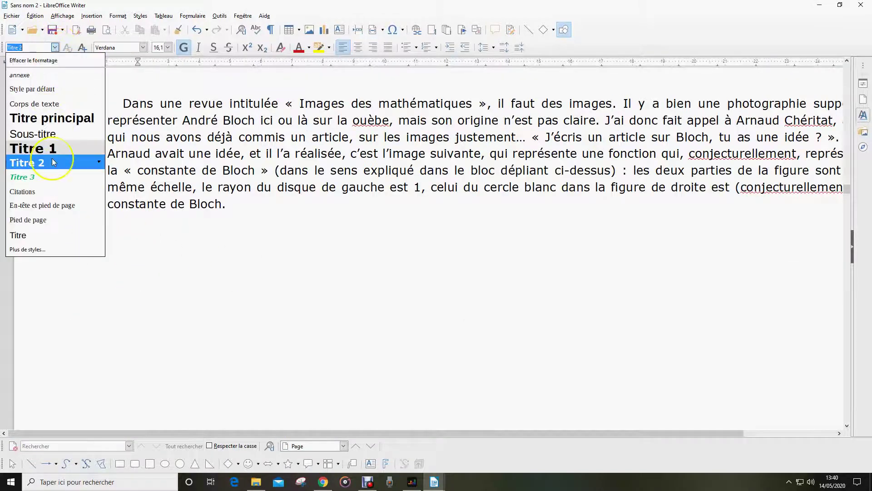
pyautogui.click(39, 104)
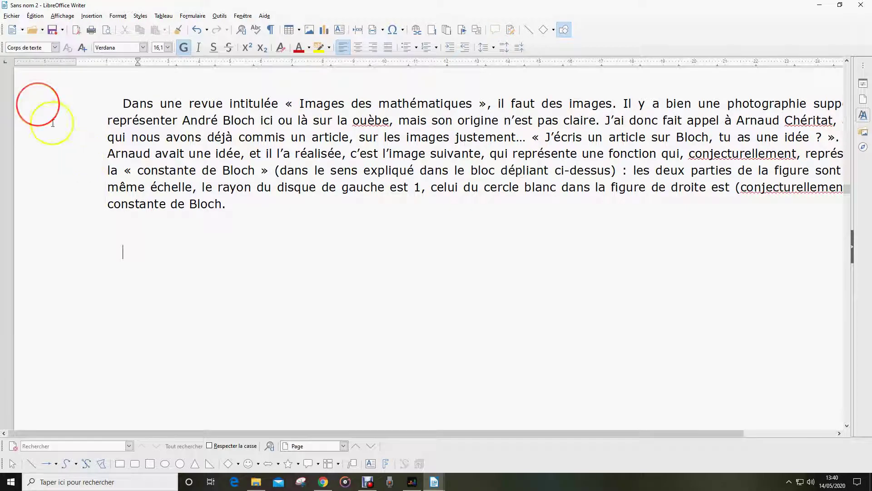
# Right-align the last cell of the landscape footer's table and insert the page number in it
pyautogui.scroll(-10, 210, 266)
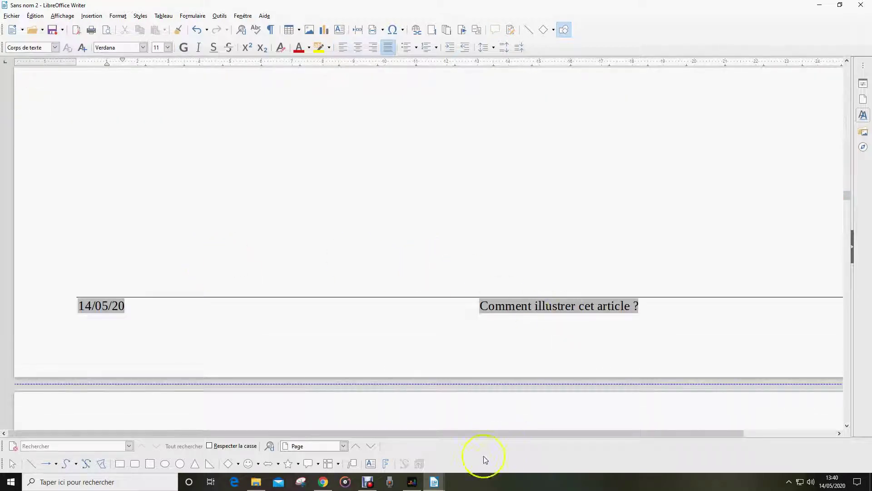
pyautogui.moveTo(502, 432); pyautogui.dragTo(765, 433)
pyautogui.click(720, 309)
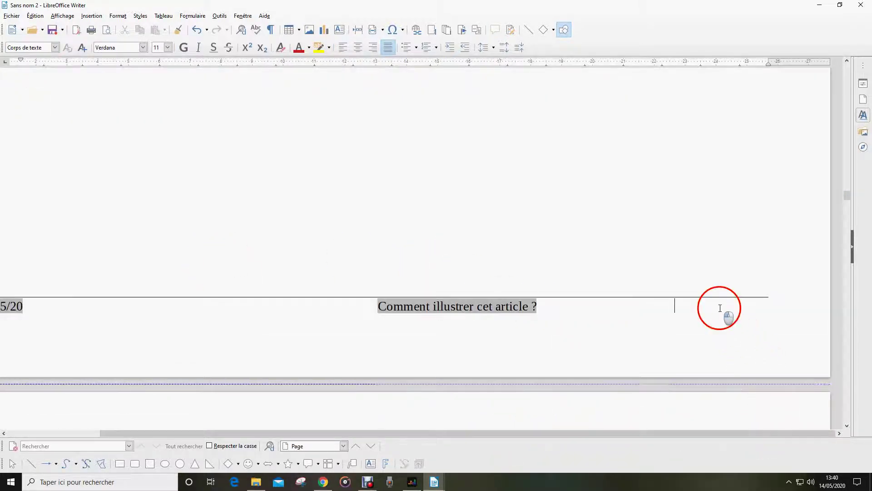
pyautogui.click(374, 49)
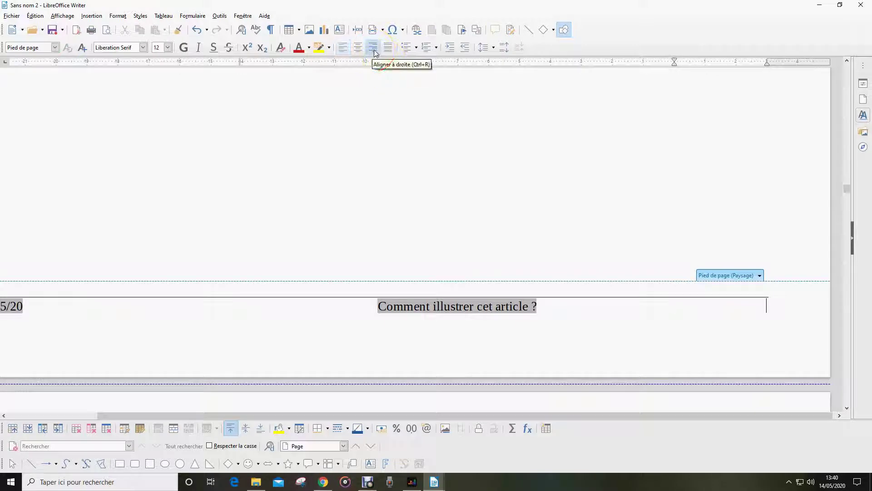
pyautogui.click(92, 16)
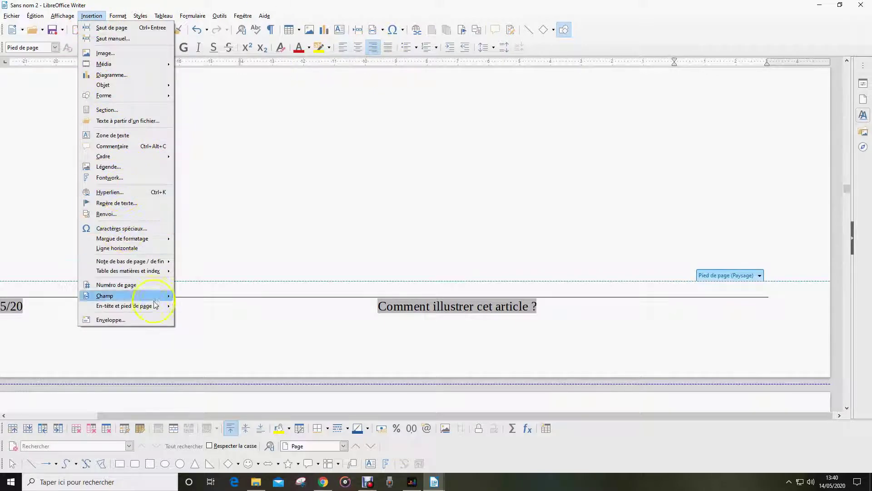
pyautogui.click(116, 285)
# Assign the page style Style par défaut to the page break before the heading "Rapports avec le monde"
pyautogui.scroll(-5, 316, 207)
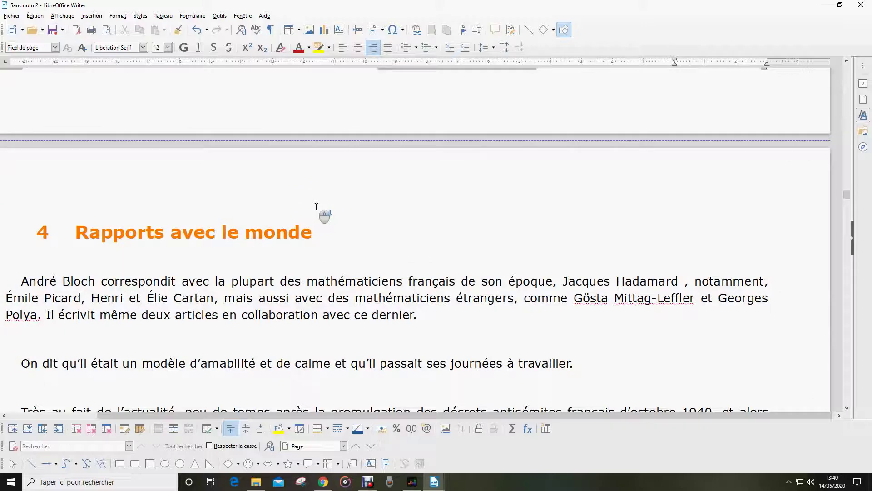
pyautogui.scroll(-2, 316, 206)
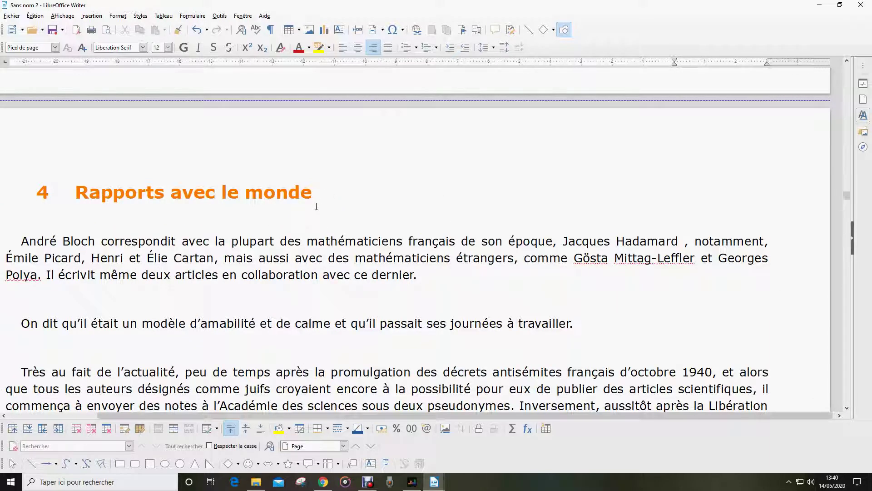
pyautogui.click(85, 192)
pyautogui.click(75, 191)
pyautogui.click(117, 15)
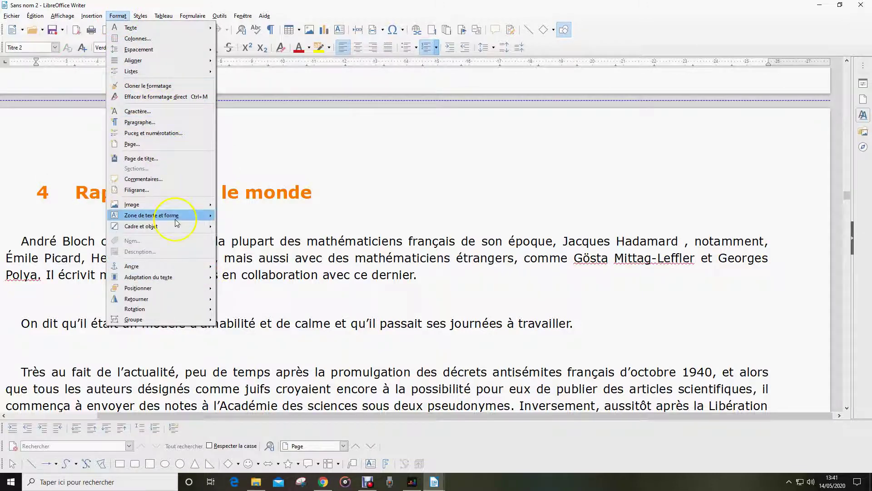
pyautogui.click(141, 123)
pyautogui.scroll(4, 540, 246)
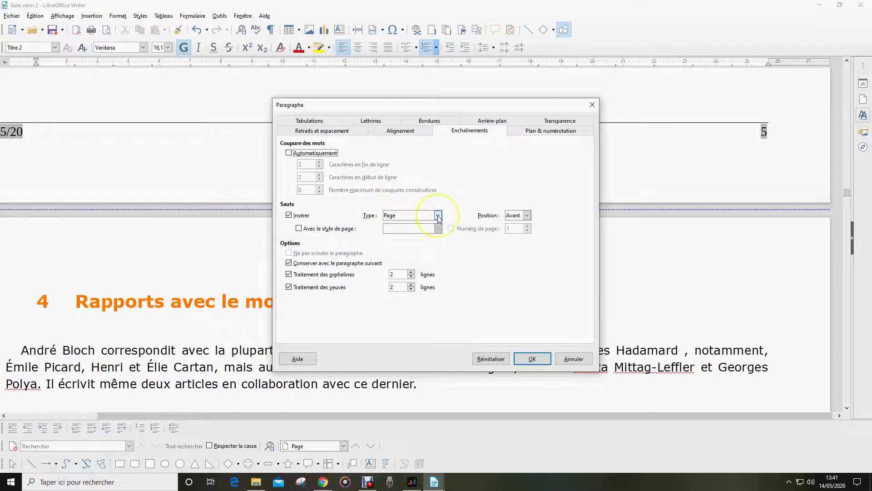
pyautogui.click(299, 228)
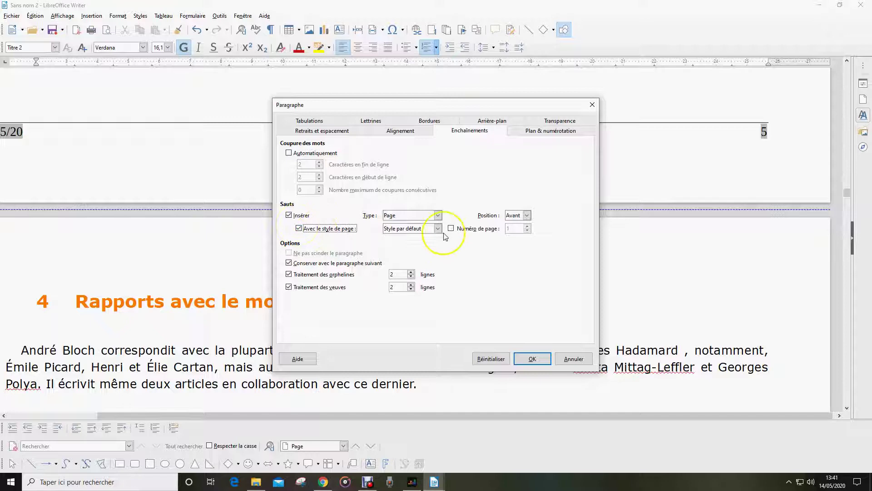
pyautogui.click(536, 358)
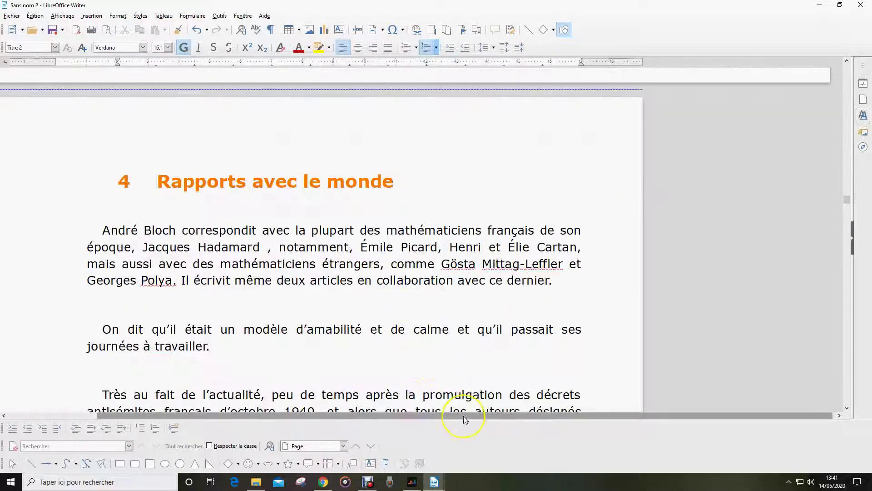
# Check the footer at the end of the "Rapports avec le monde" chapter and look back through the preceding pages
pyautogui.click(402, 412)
pyautogui.scroll(-20, 425, 275)
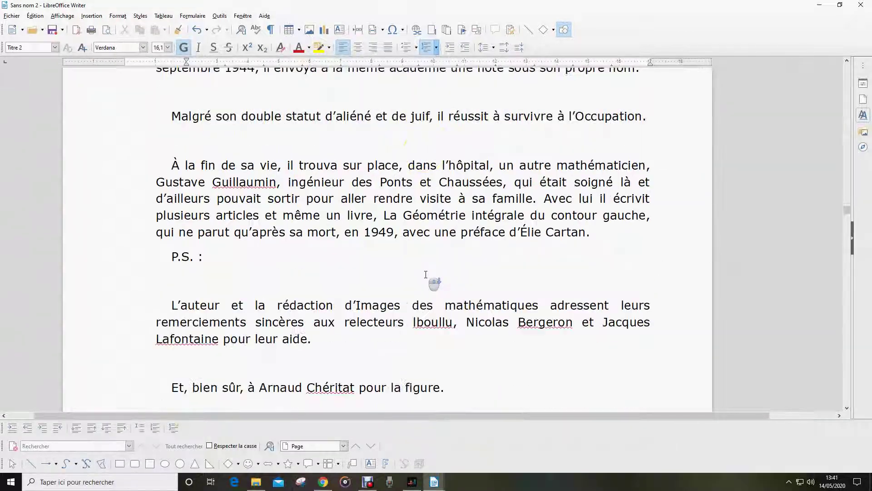
pyautogui.click(473, 274)
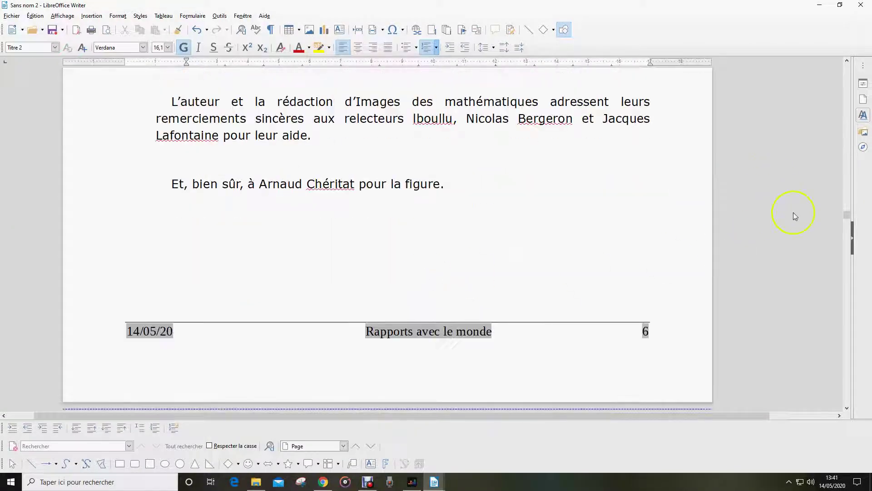
pyautogui.moveTo(846, 215); pyautogui.dragTo(867, 177)
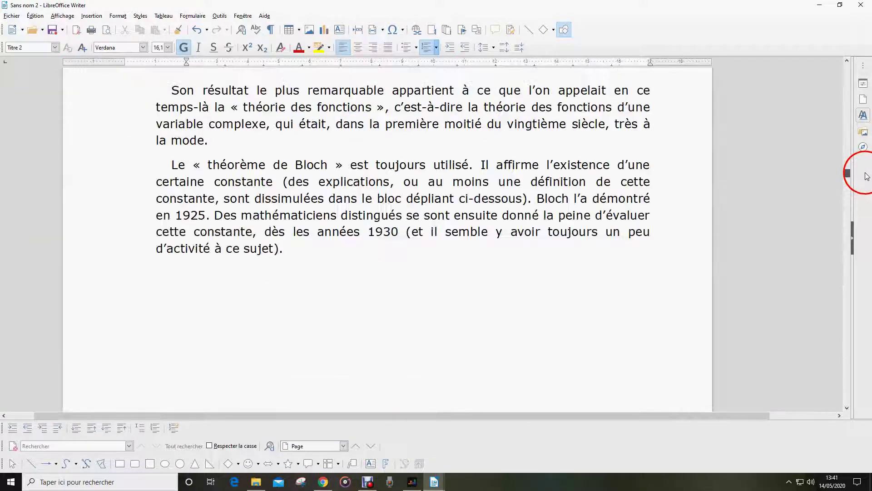